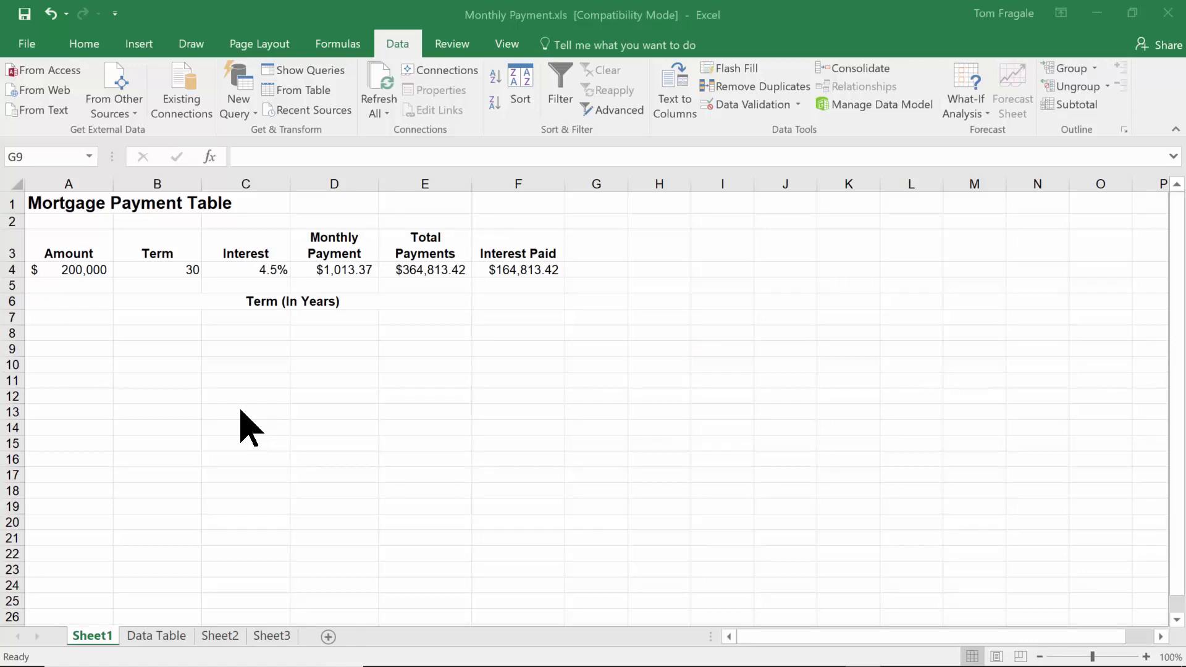
click(402, 47)
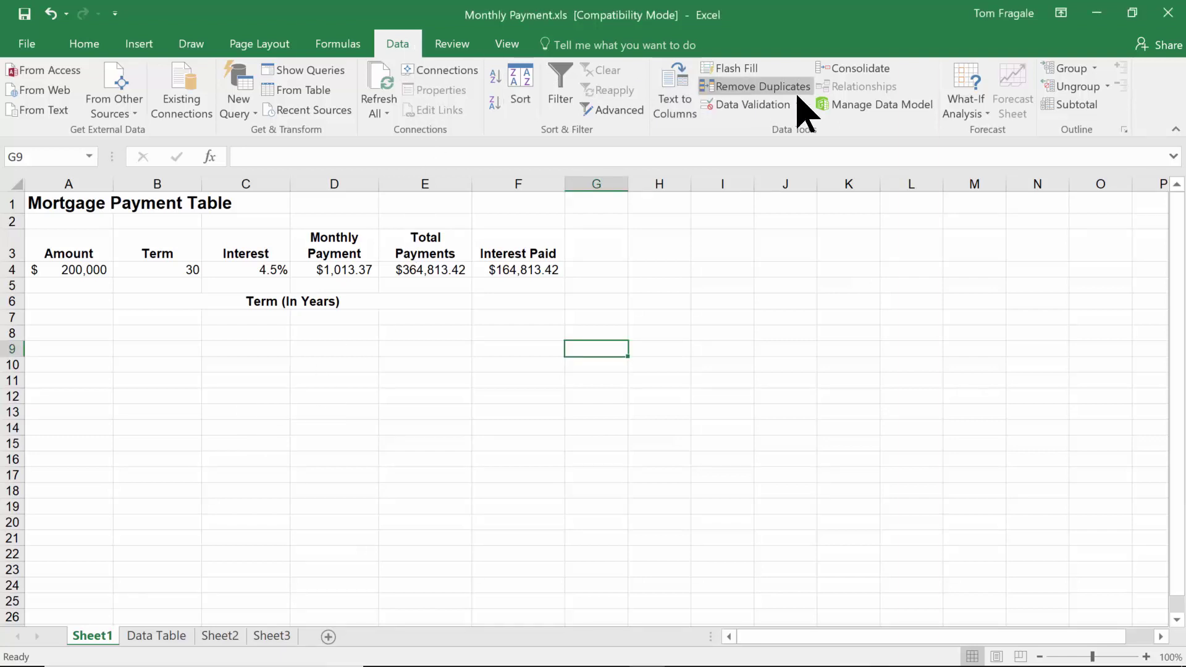
click(957, 118)
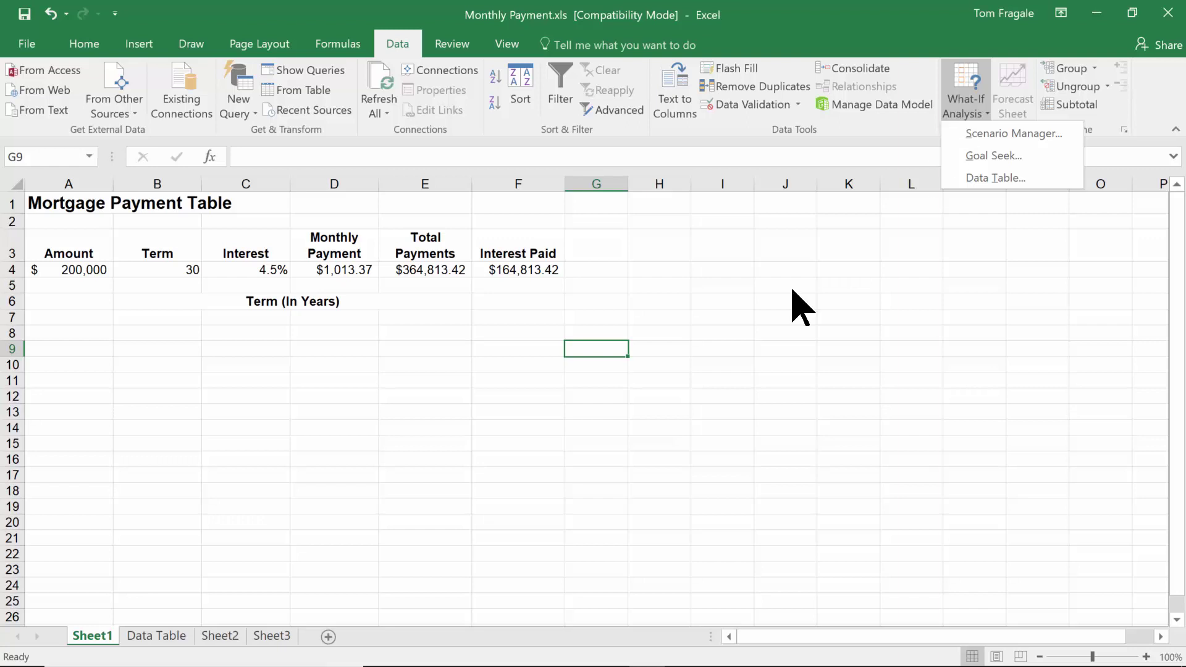
click(407, 371)
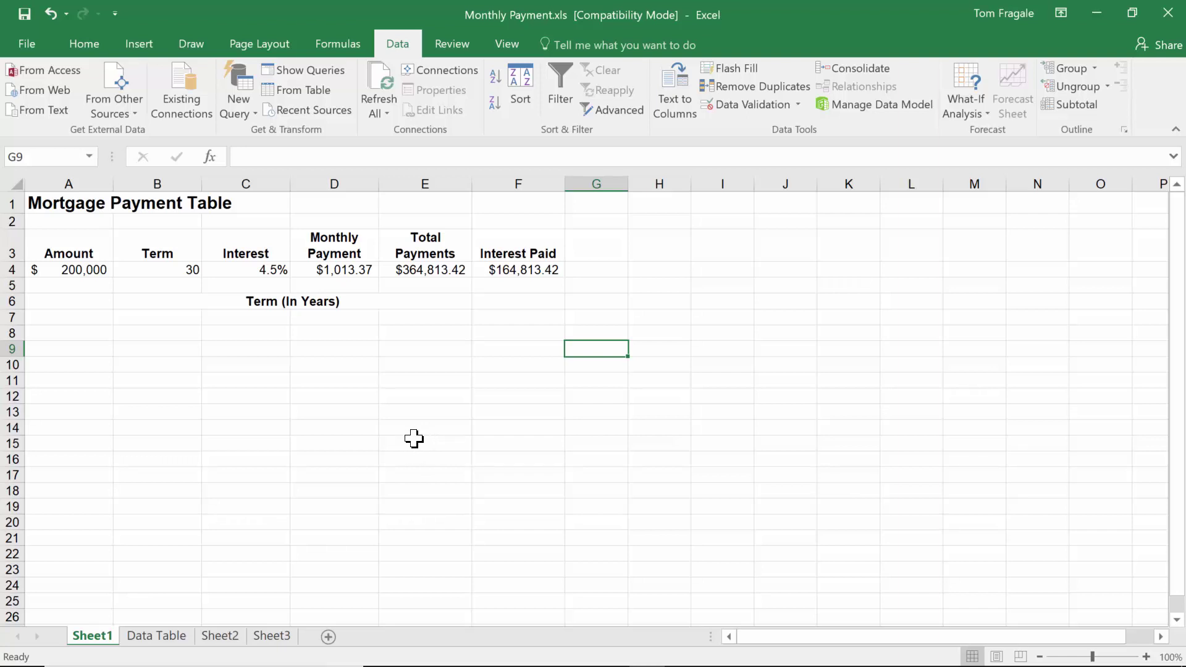
click(476, 329)
click(561, 383)
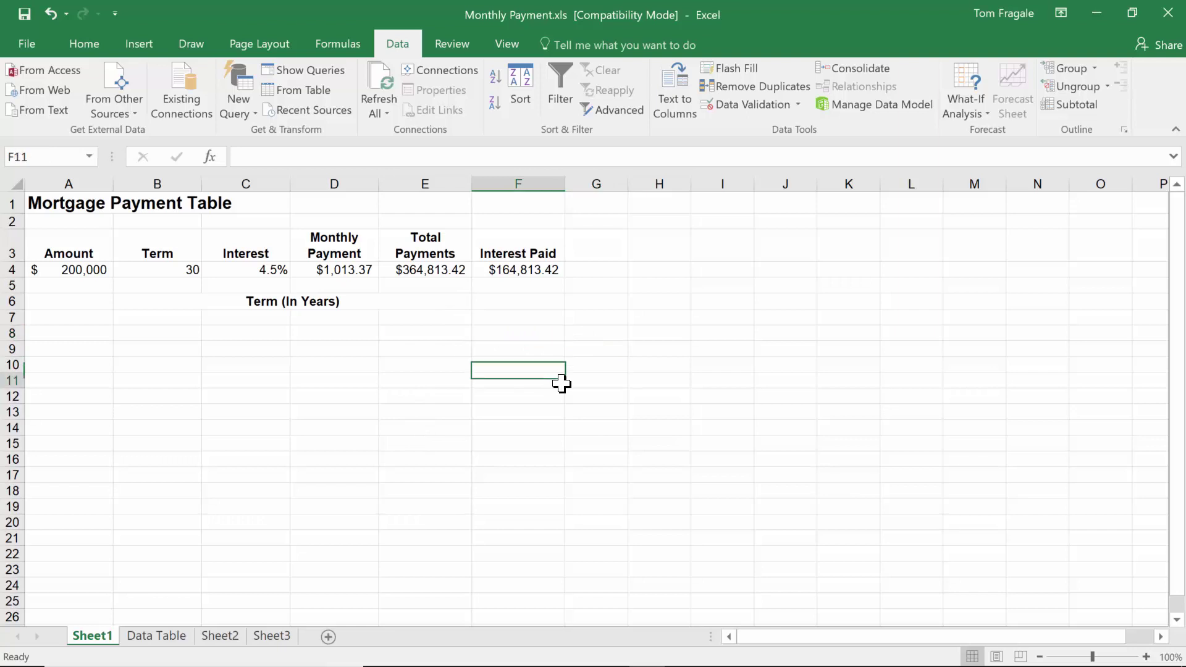
Add a scenario named Philadelphia in the Scenario Manager, using cells A4:C4 as the changing cells.
click(59, 270)
drag(99, 270, 281, 280)
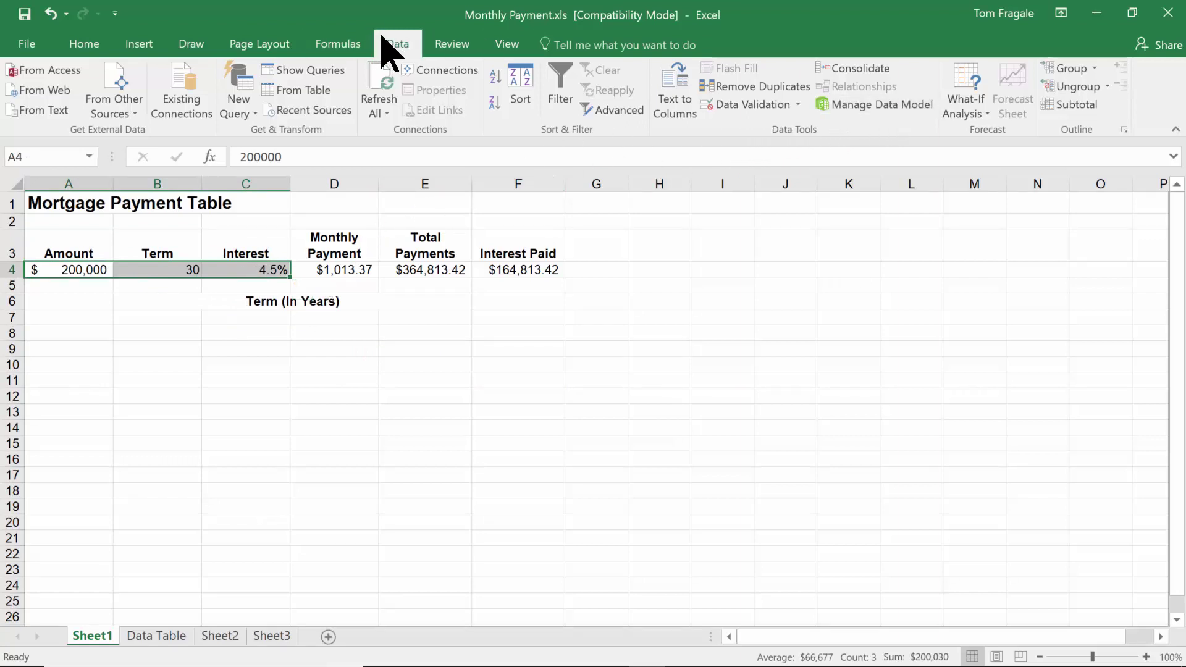
key(ctrl+q)
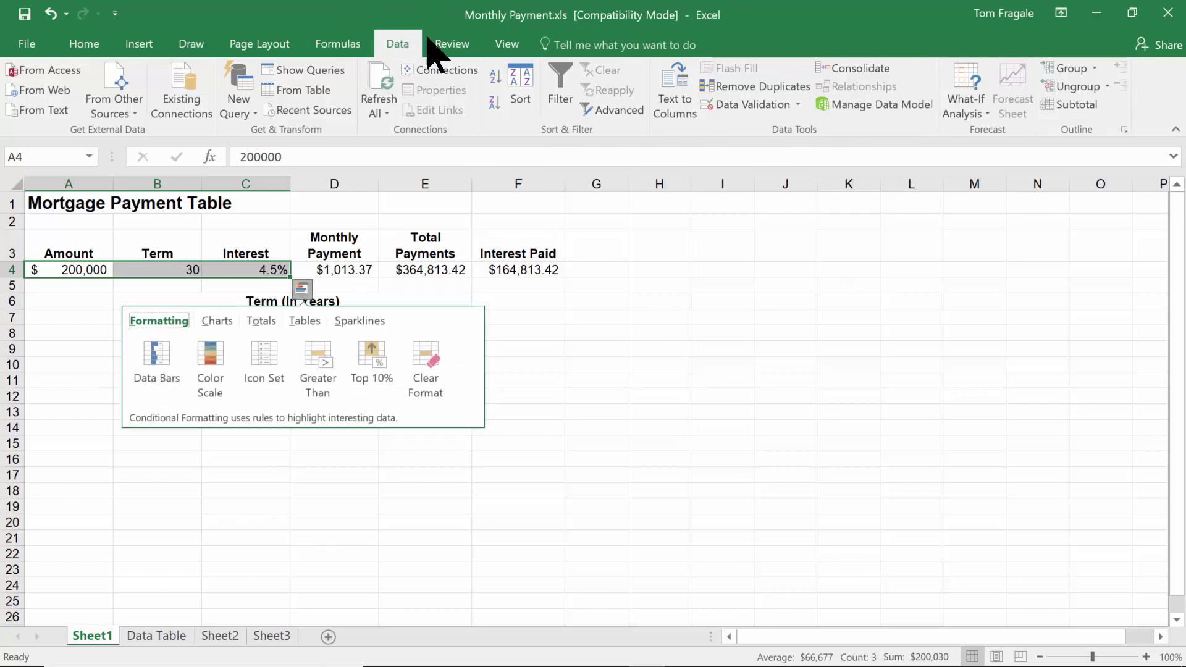
click(967, 114)
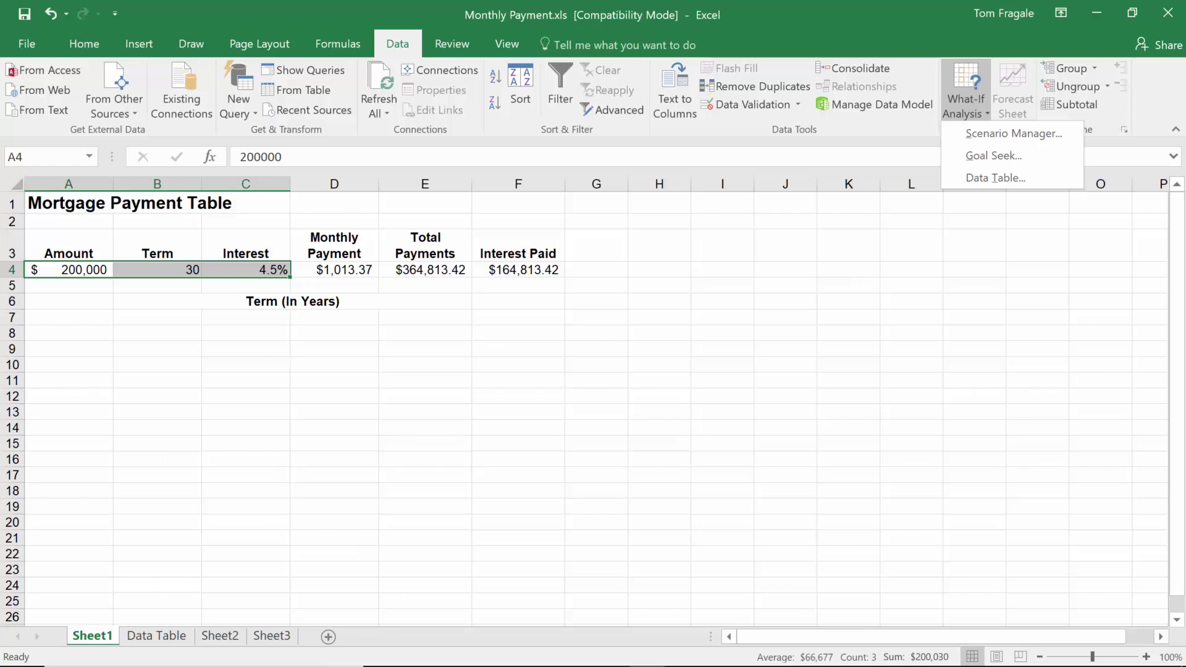
click(991, 135)
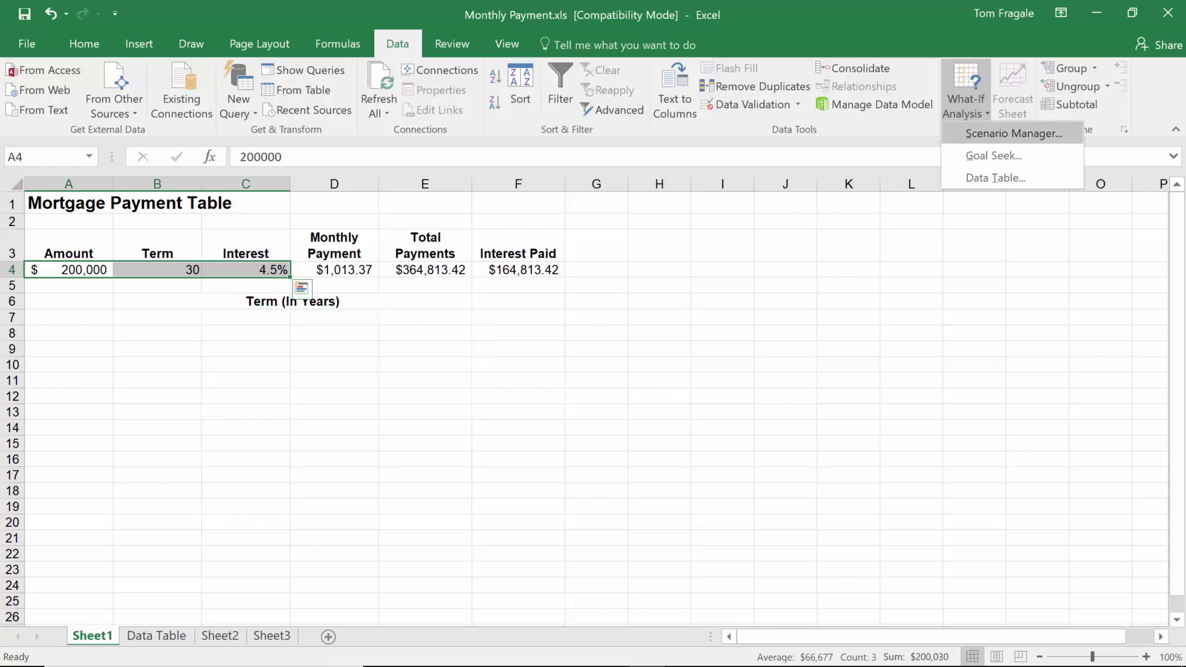
drag(724, 286, 677, 219)
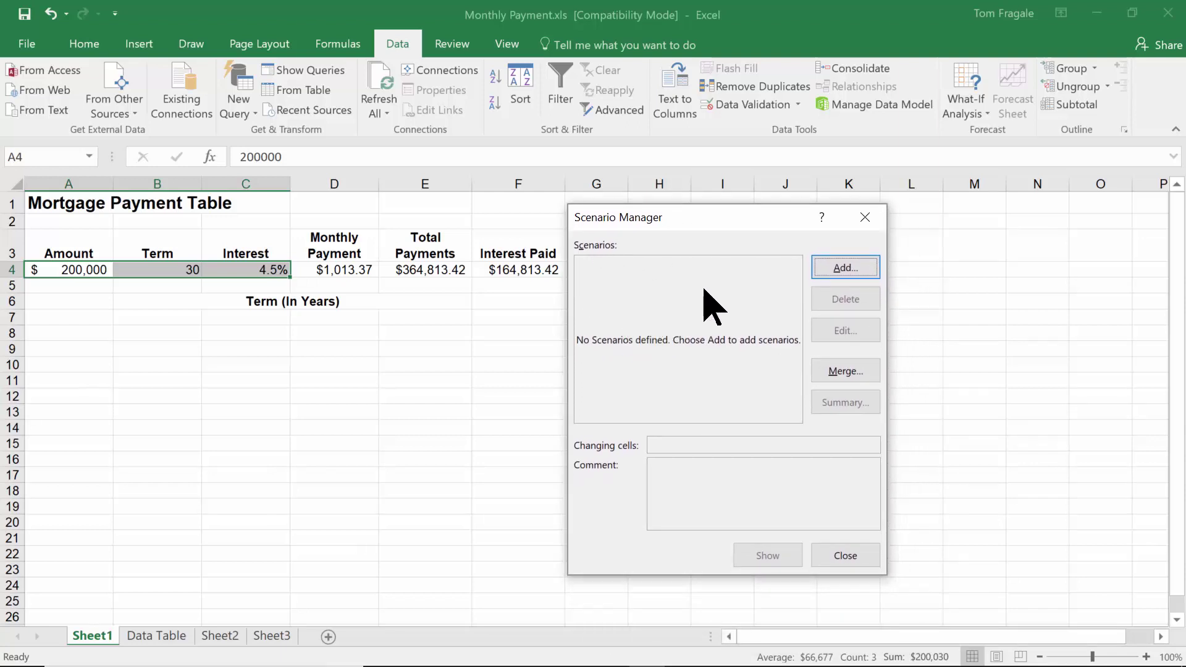
click(843, 270)
drag(759, 234, 799, 208)
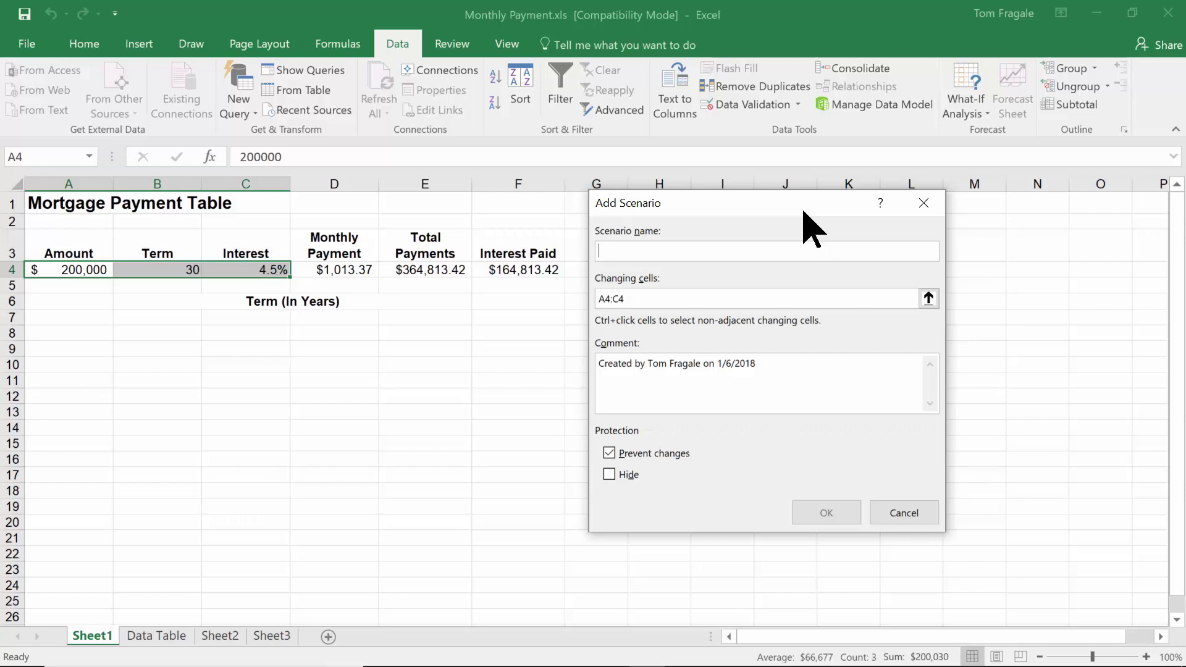
text(Philadelphia)
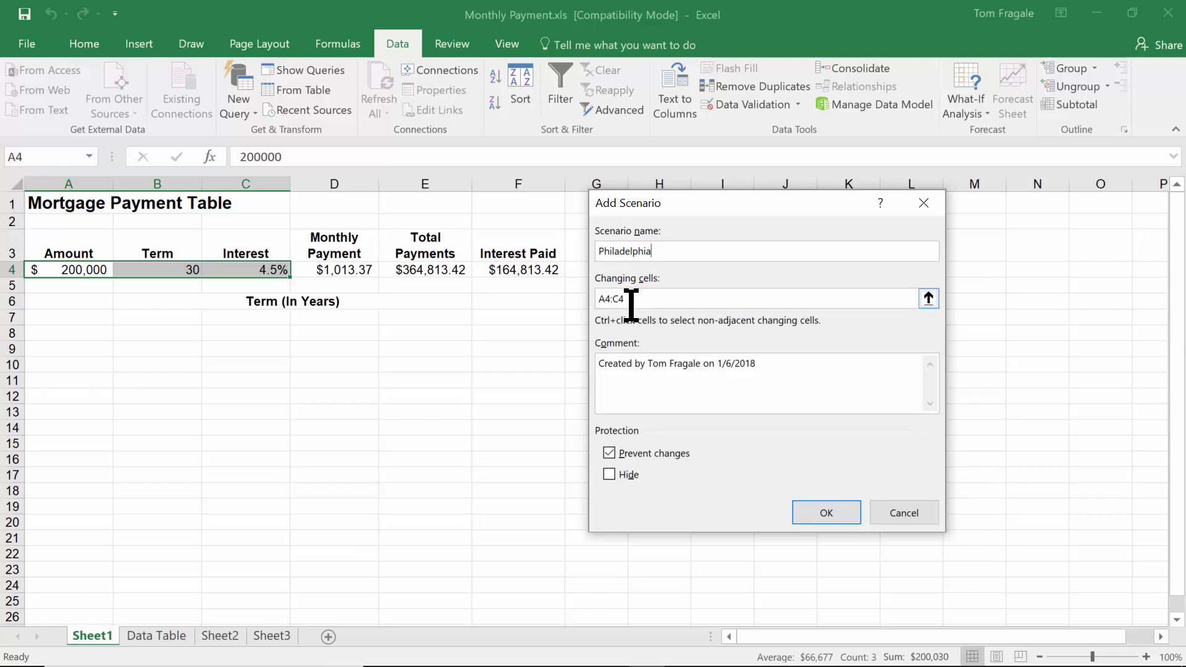
click(813, 510)
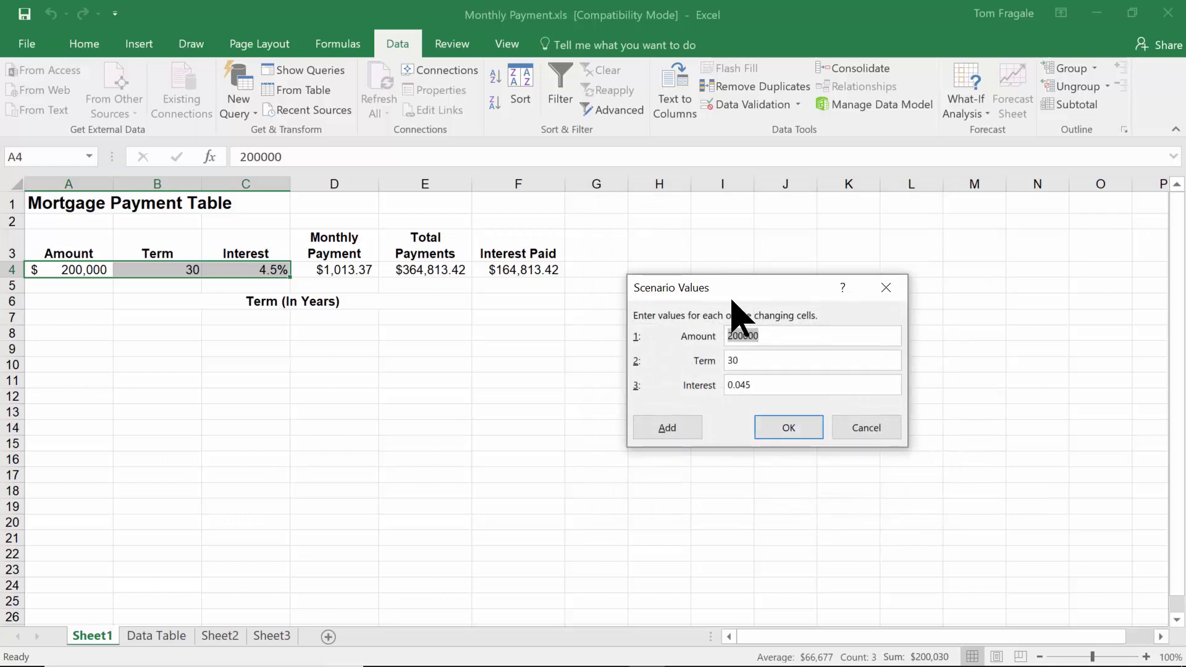
Set the Philadelphia scenario's values to amount 300000, term 20 and interest .04.
drag(740, 287, 704, 201)
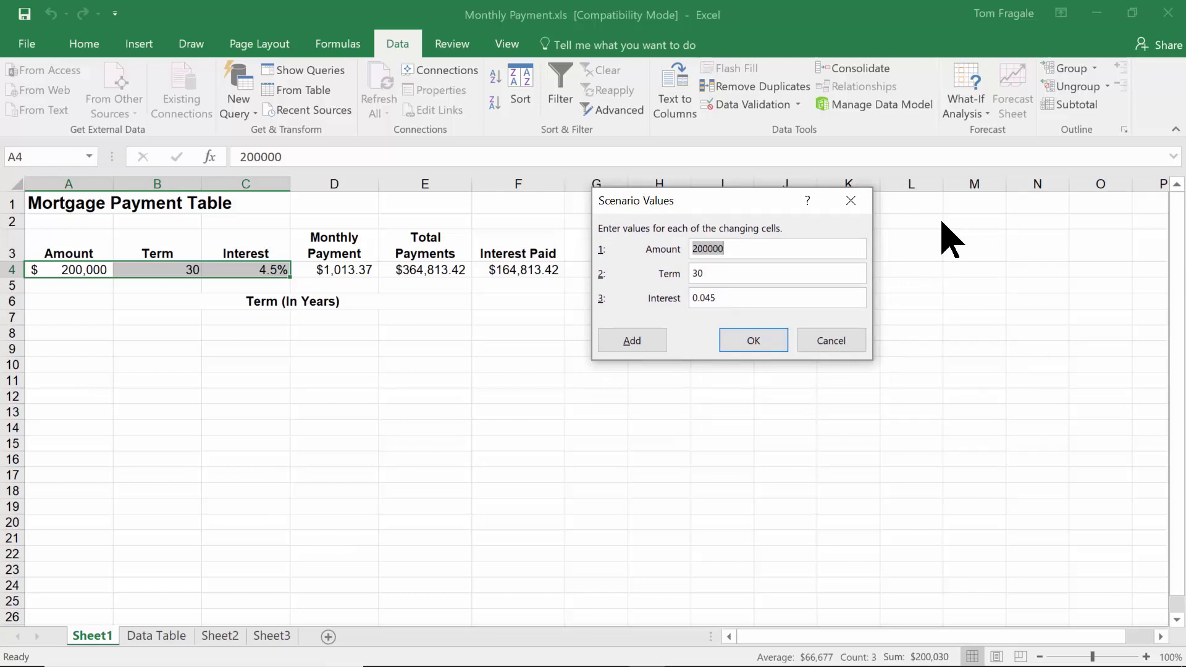
text(300000)
key(Tab)
text(20)
key(Tab)
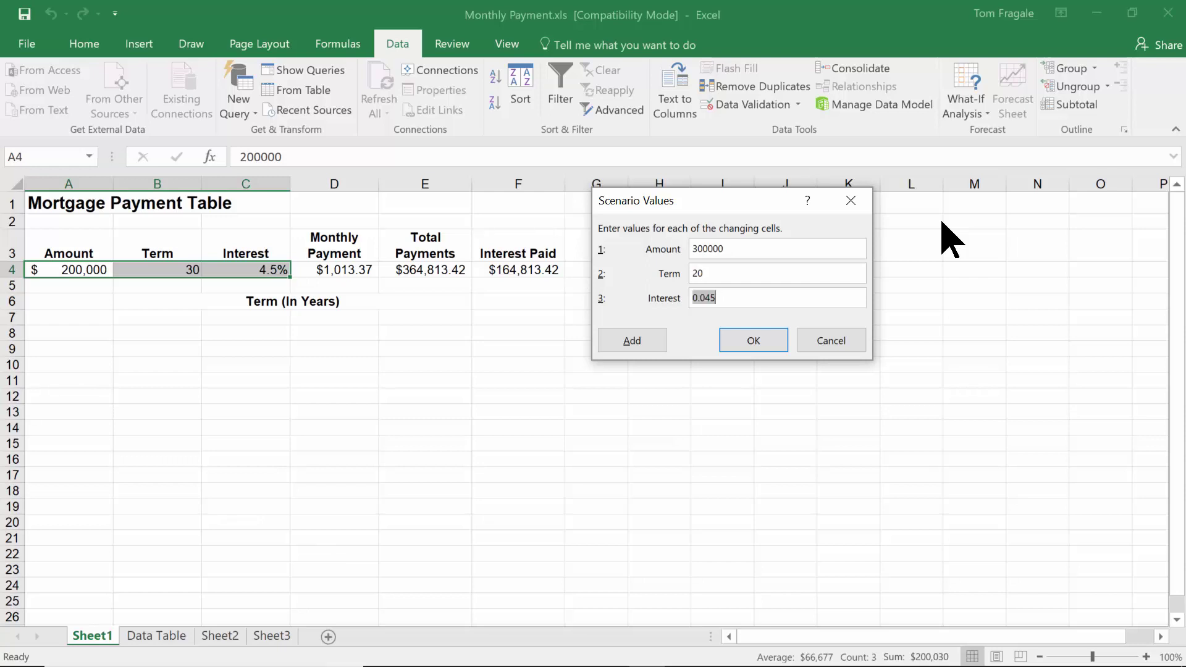
text(.04)
click(752, 341)
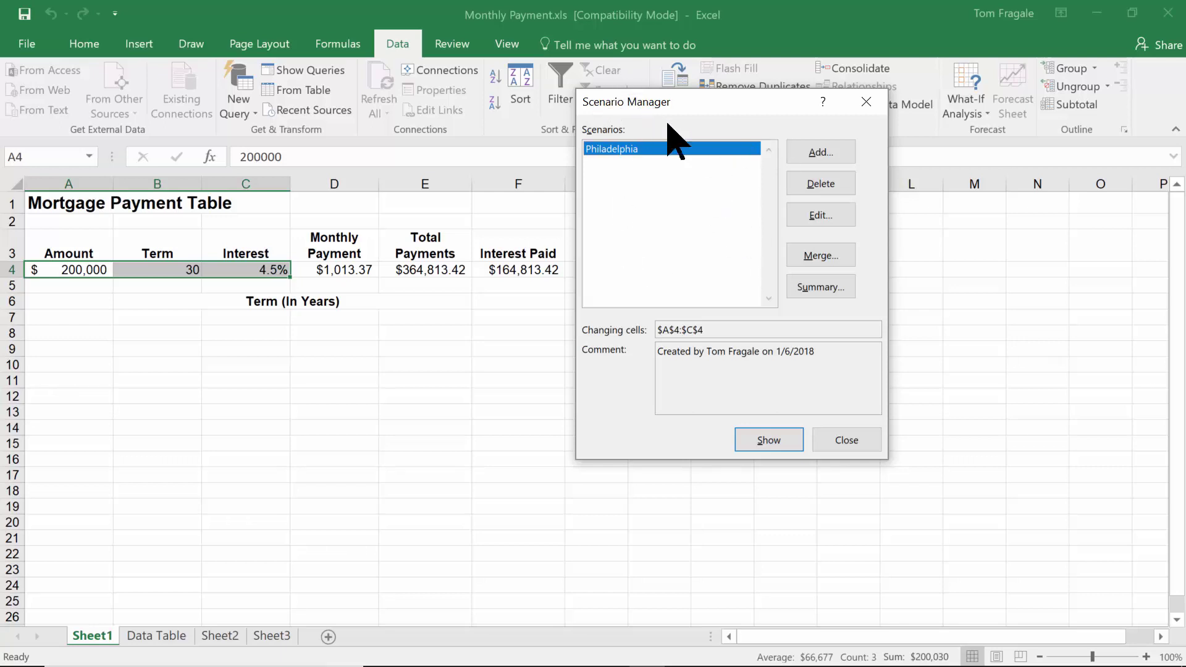
Add a second scenario named King Of Prussia with A4:C4 as the changing cells.
click(809, 154)
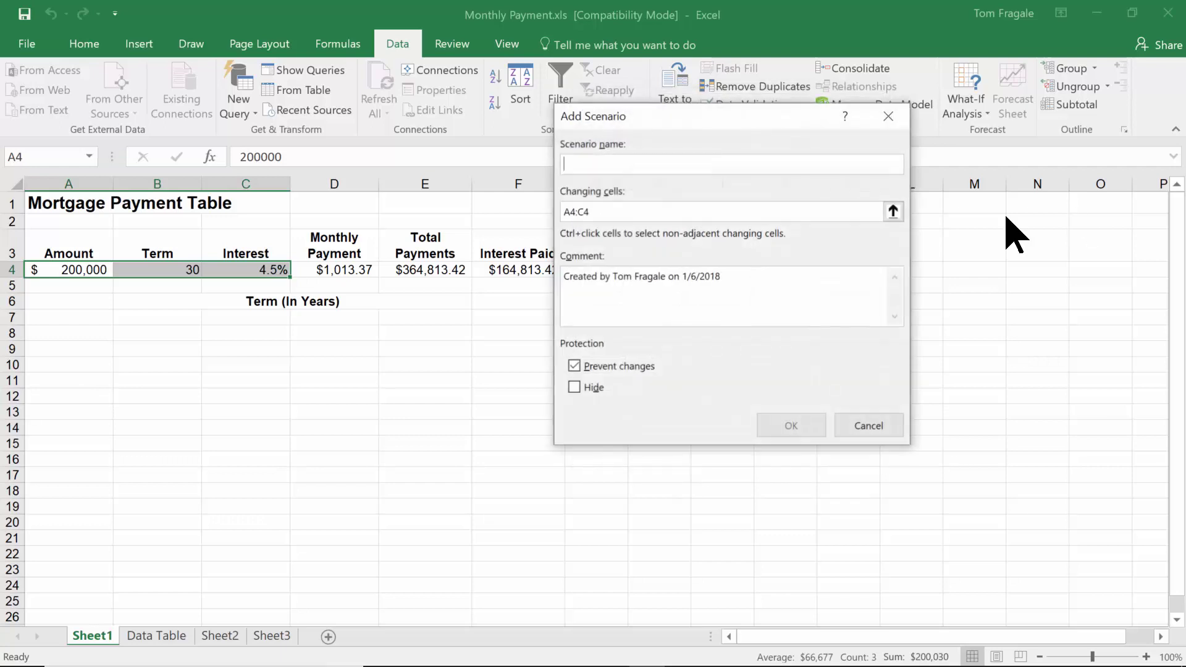
text(King Ol)
key(BackSpace)
key(BackSpace)
text(O)
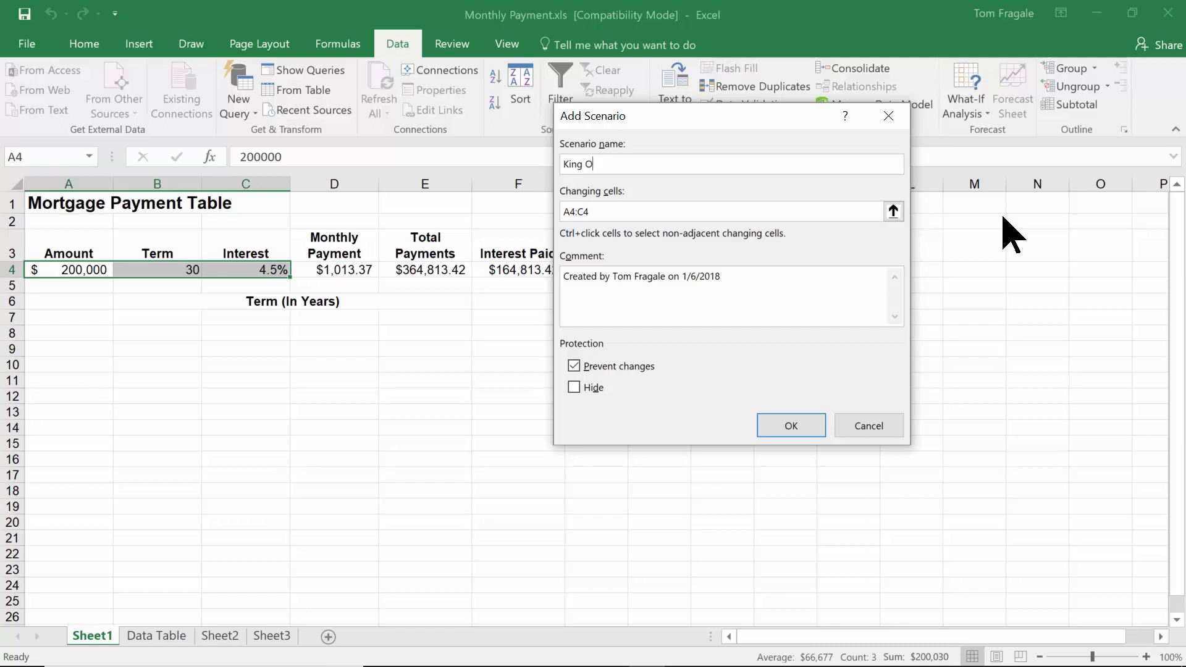
text(f Prussia)
key(Tab)
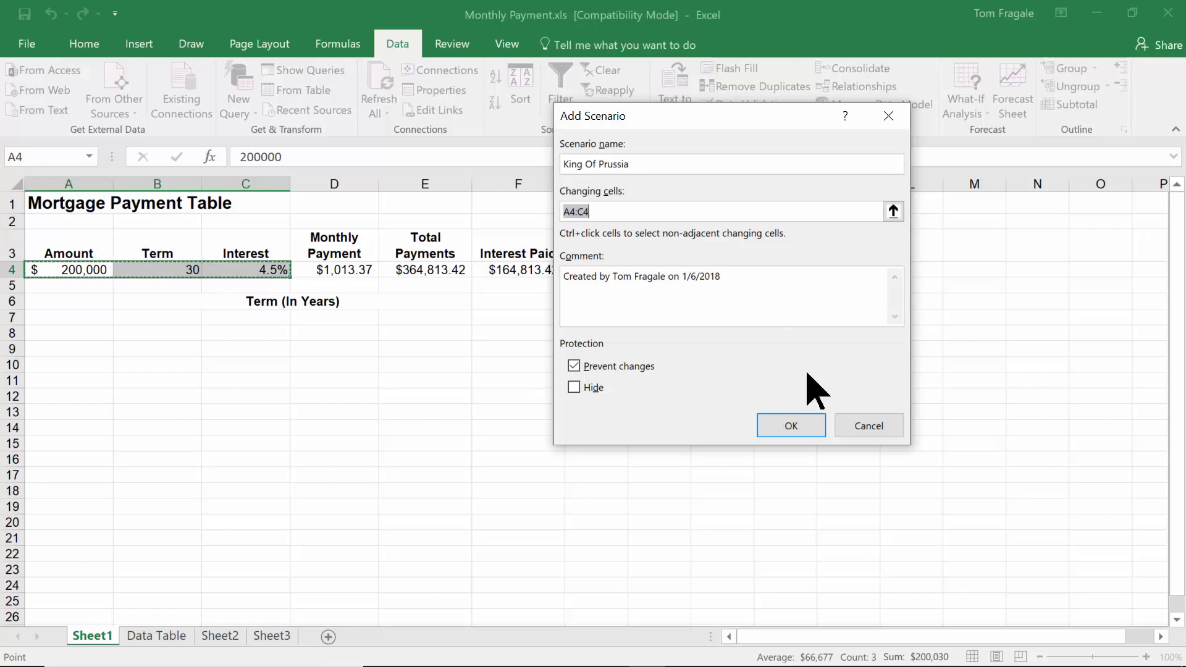
click(790, 427)
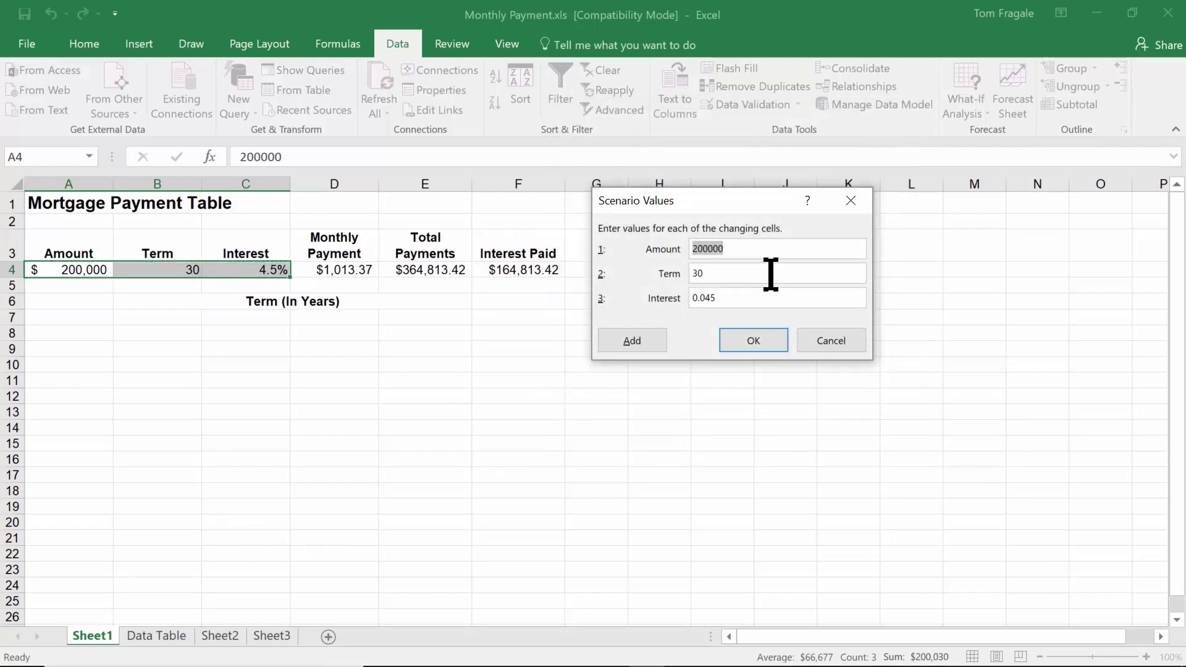
Set the King Of Prussia scenario's values to amount 350000, term 25 and interest .035.
text(35000)
key(Tab)
text(25)
key(Tab)
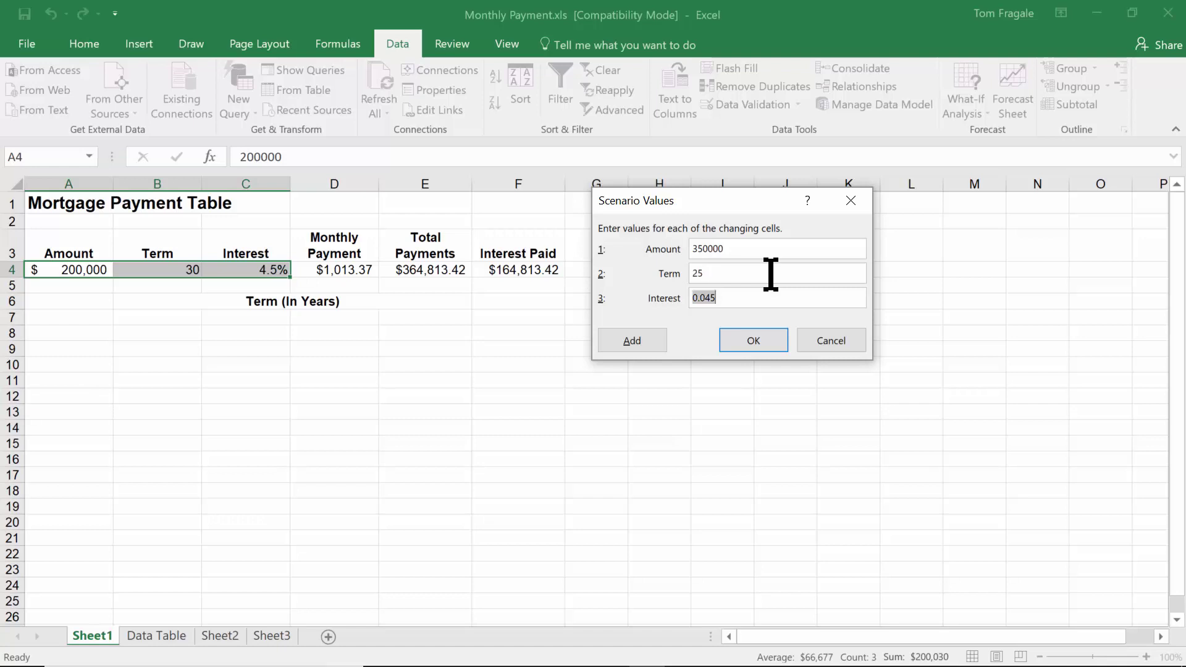
text(.035)
click(741, 344)
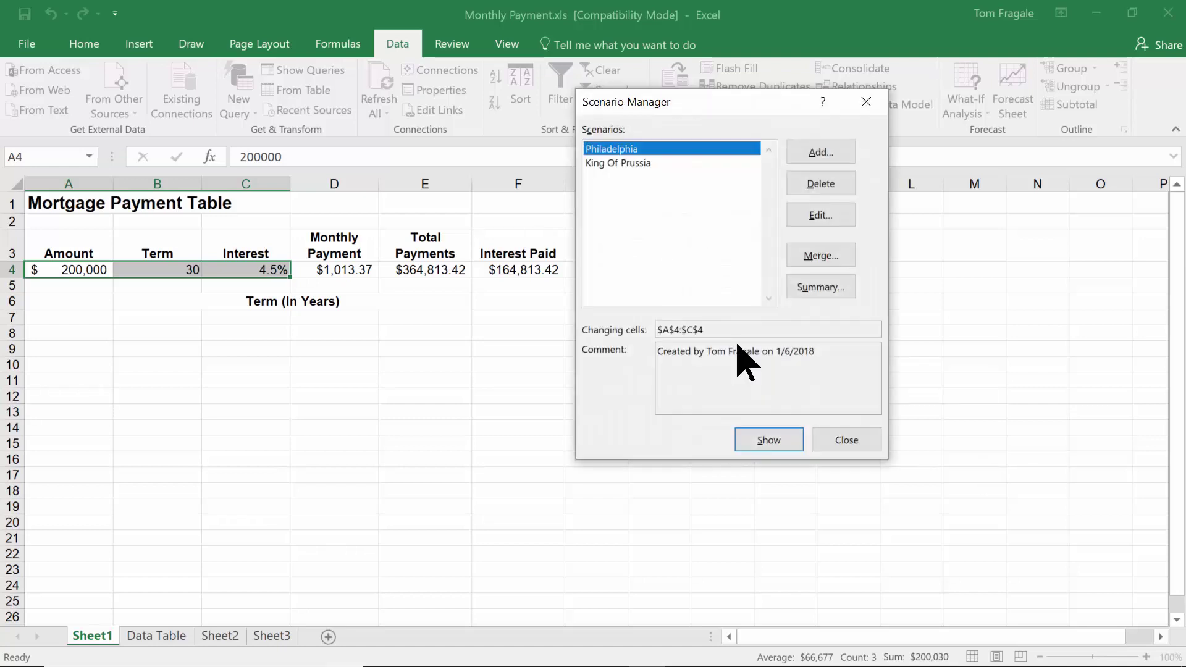
Add a third scenario named Harrisburg with A4:C4 as the changing cells.
click(814, 159)
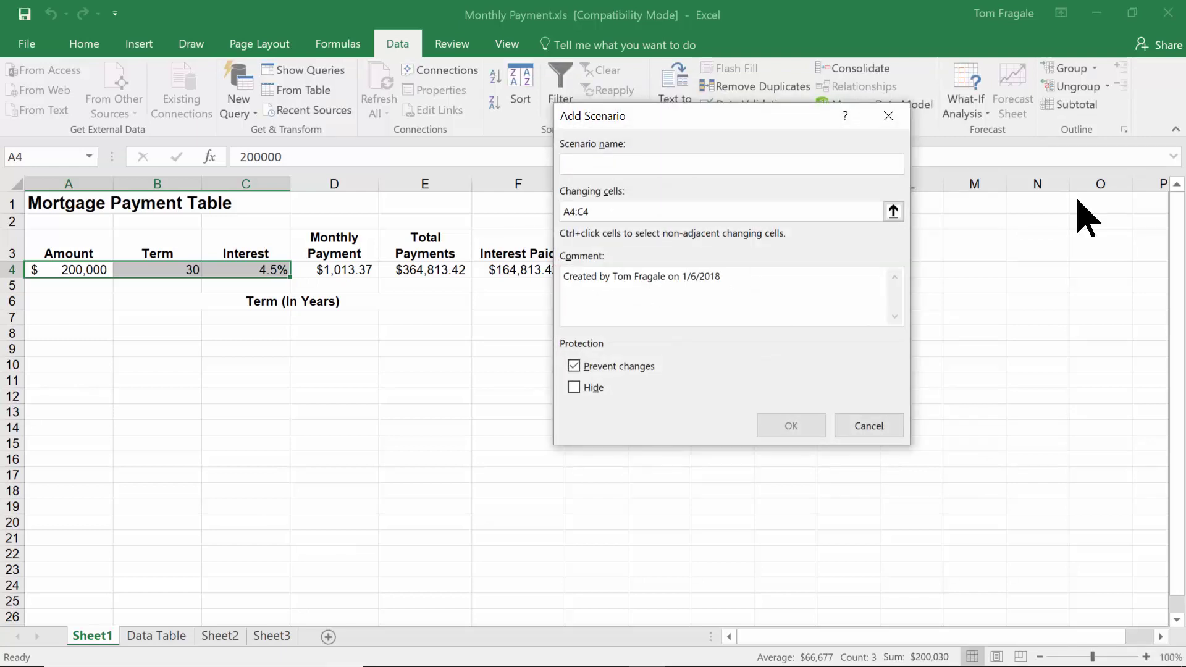
text(Harrisburg)
key(Tab)
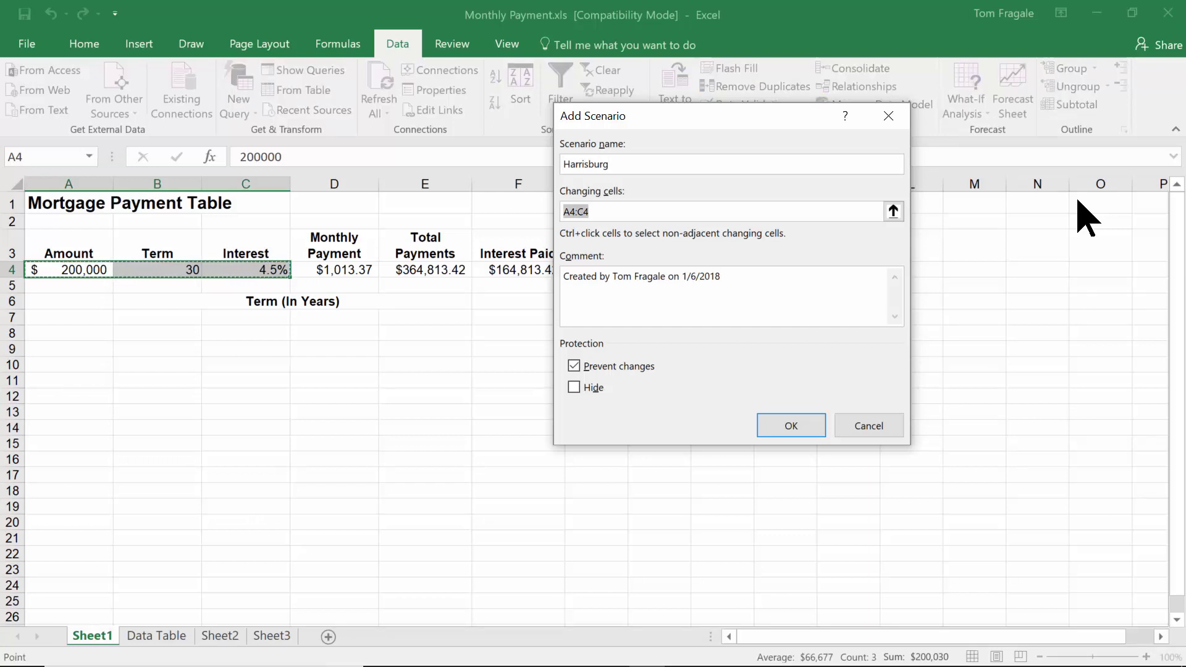
click(781, 429)
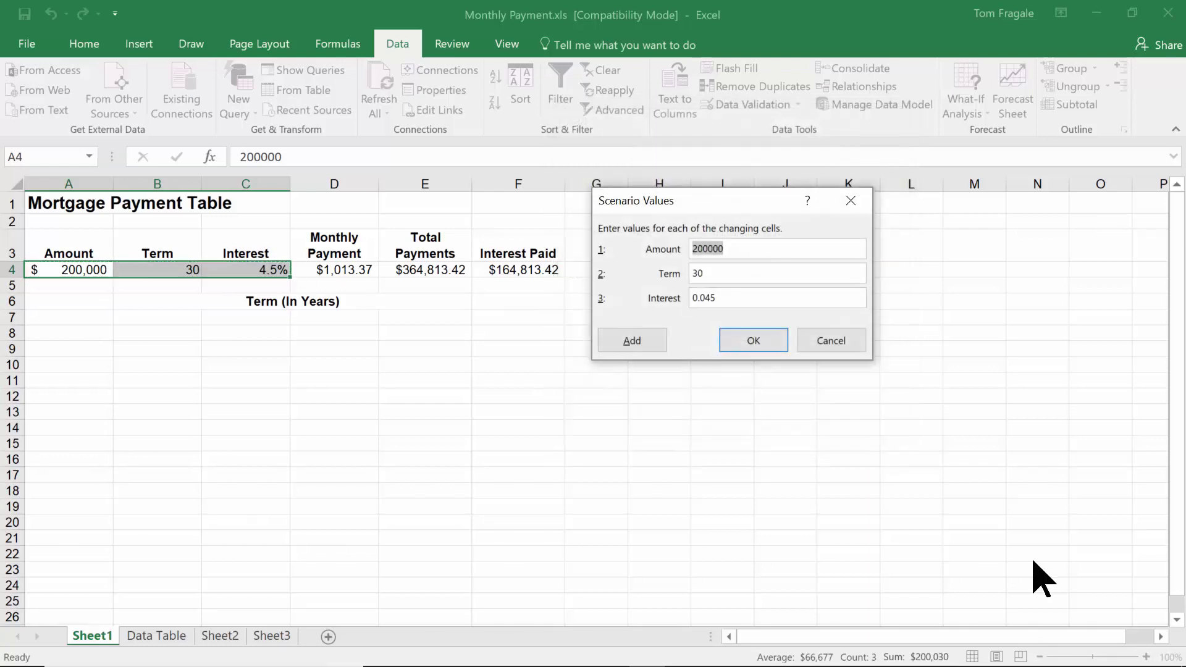
Give the Harrisburg scenario amount 275000, term 30 and interest .04, and close the Scenario Manager.
text(2)
key(Tab)
text(.0)
click(750, 341)
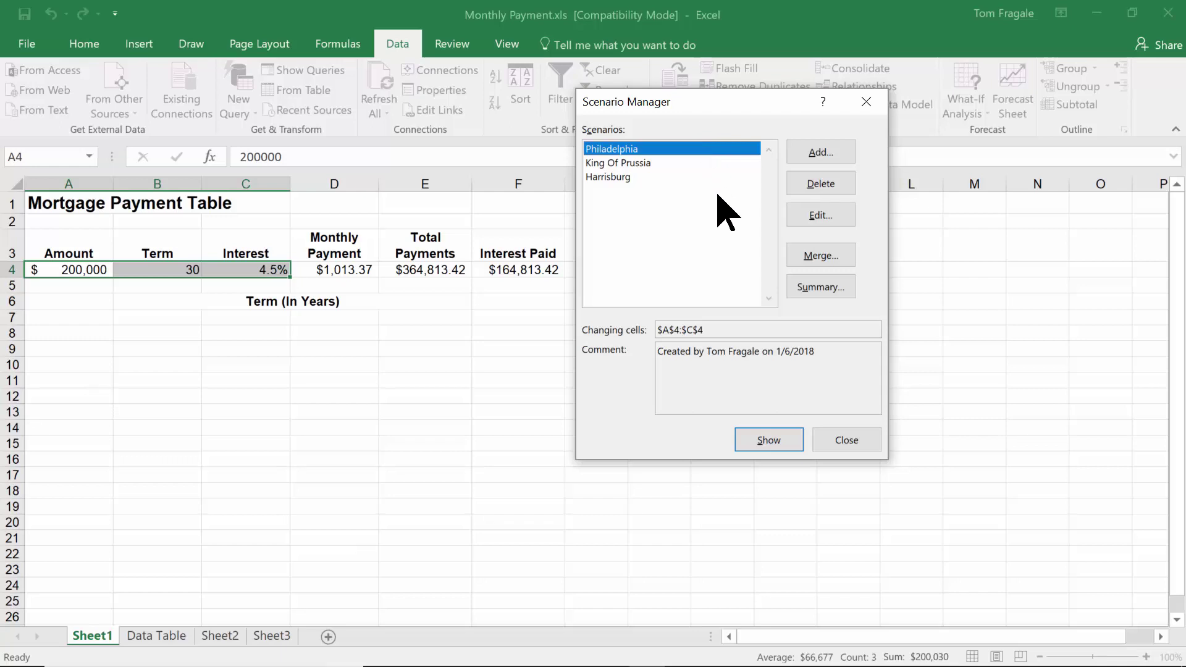
click(830, 442)
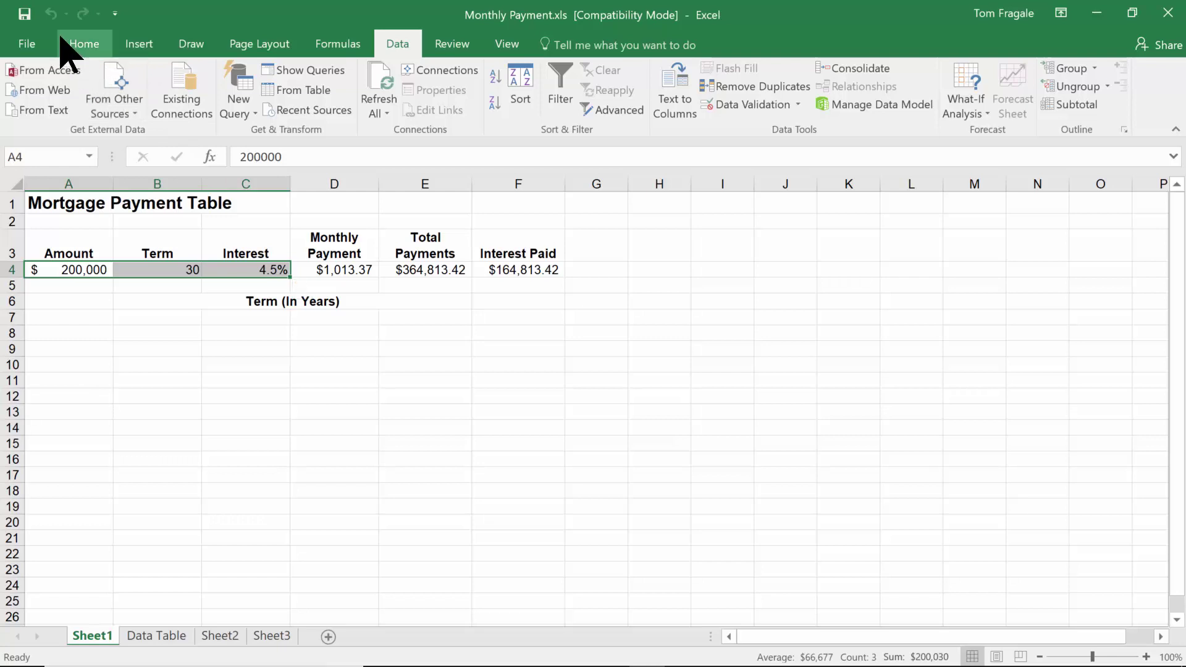
key(ctrl+q)
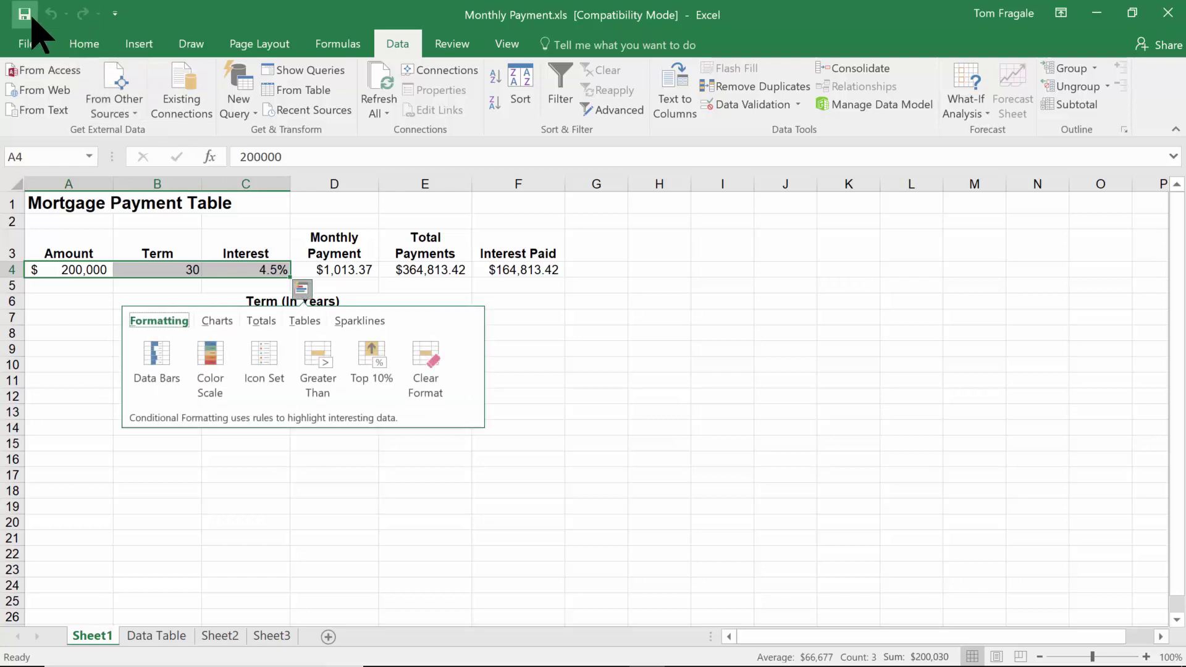
key(Escape)
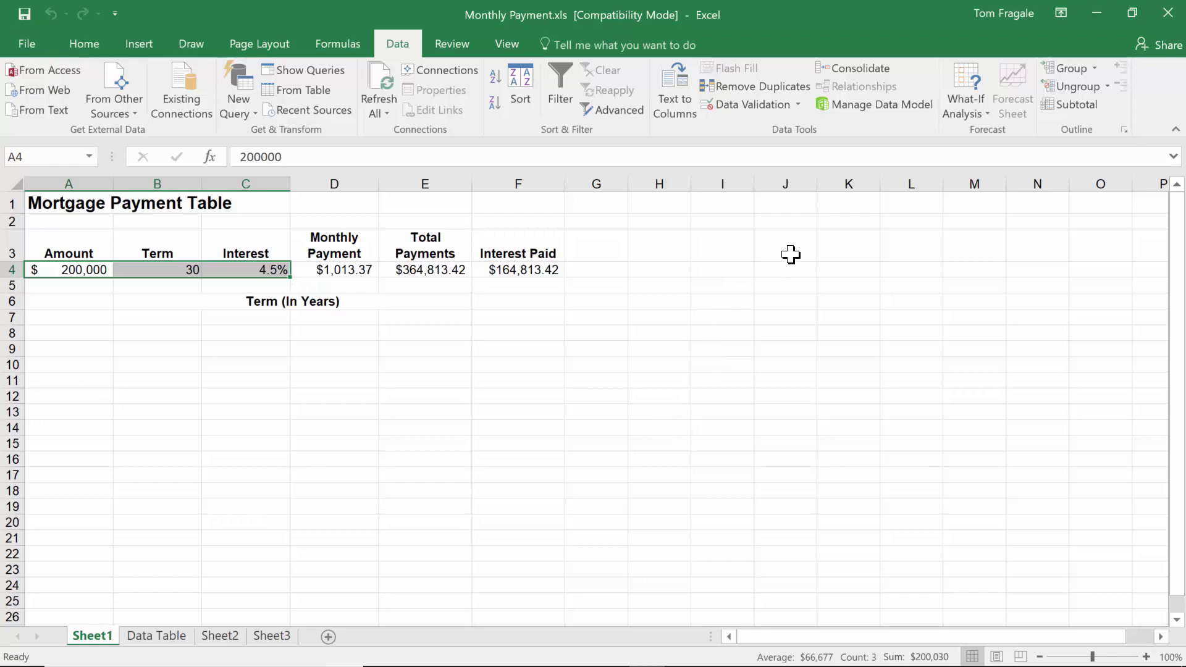
Reopen the Scenario Manager and show the Philadelphia, King Of Prussia and Harrisburg scenarios in the worksheet one after another.
click(969, 109)
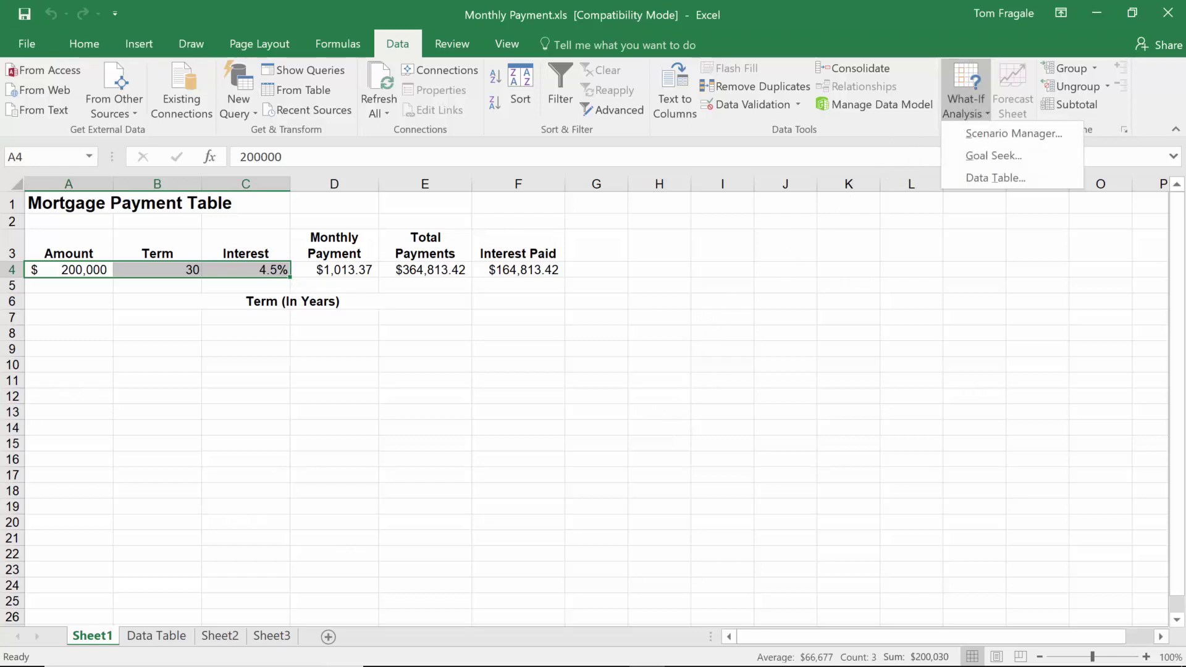
click(987, 135)
drag(621, 103, 630, 173)
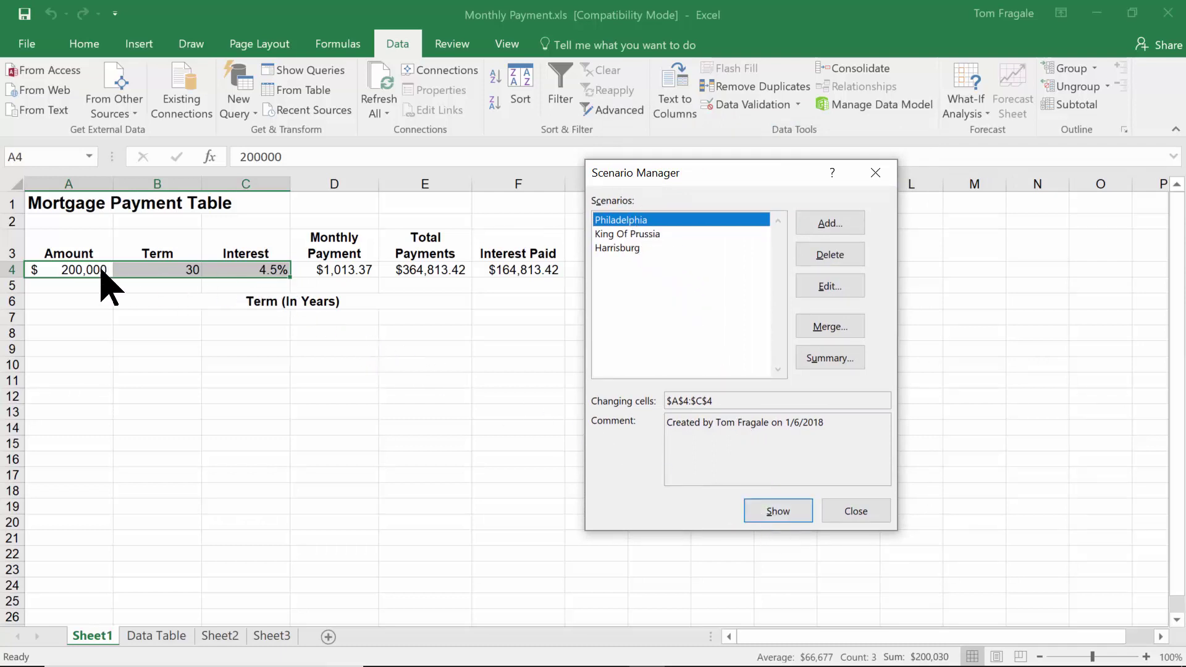
click(772, 511)
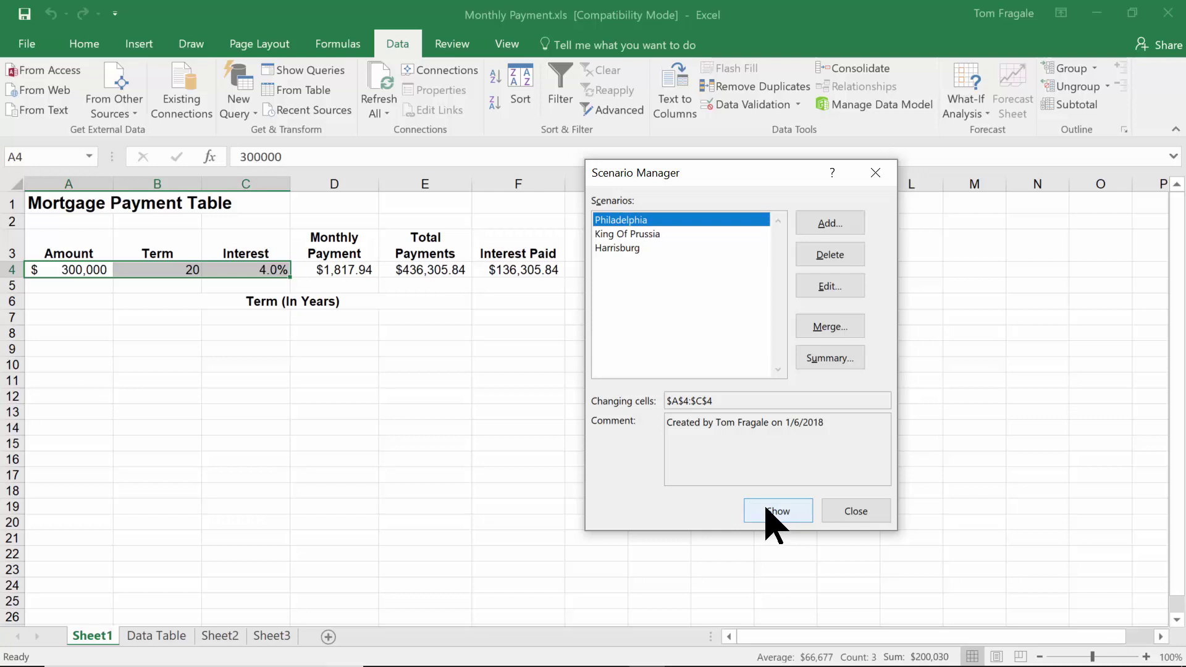
click(643, 235)
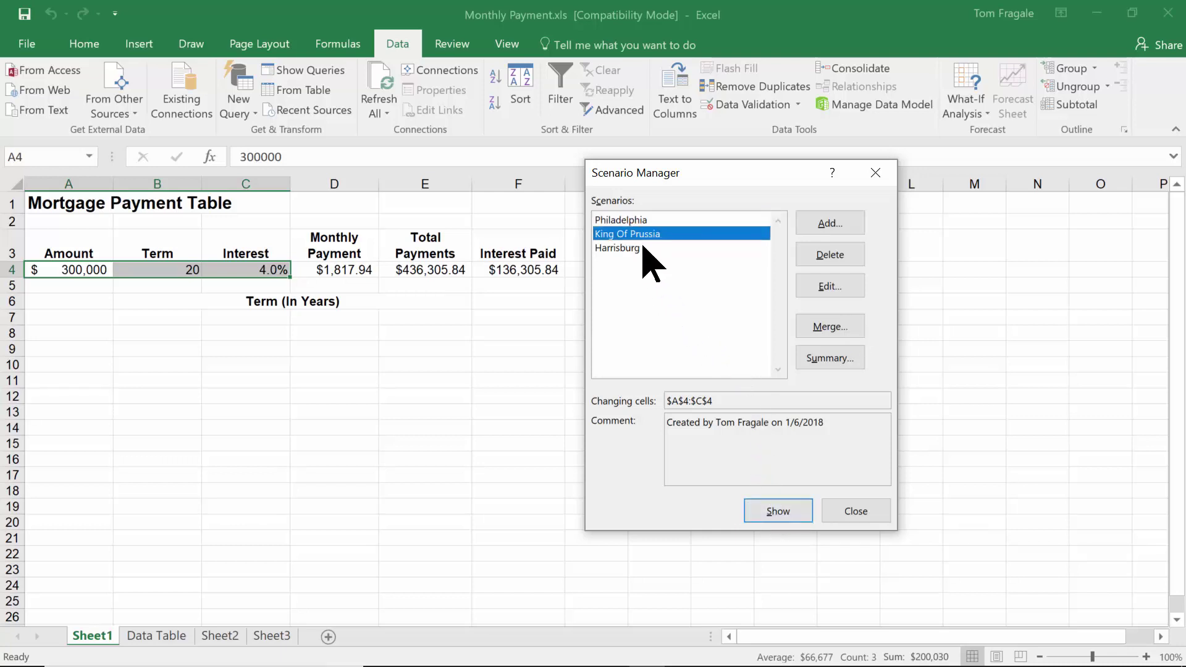
click(772, 513)
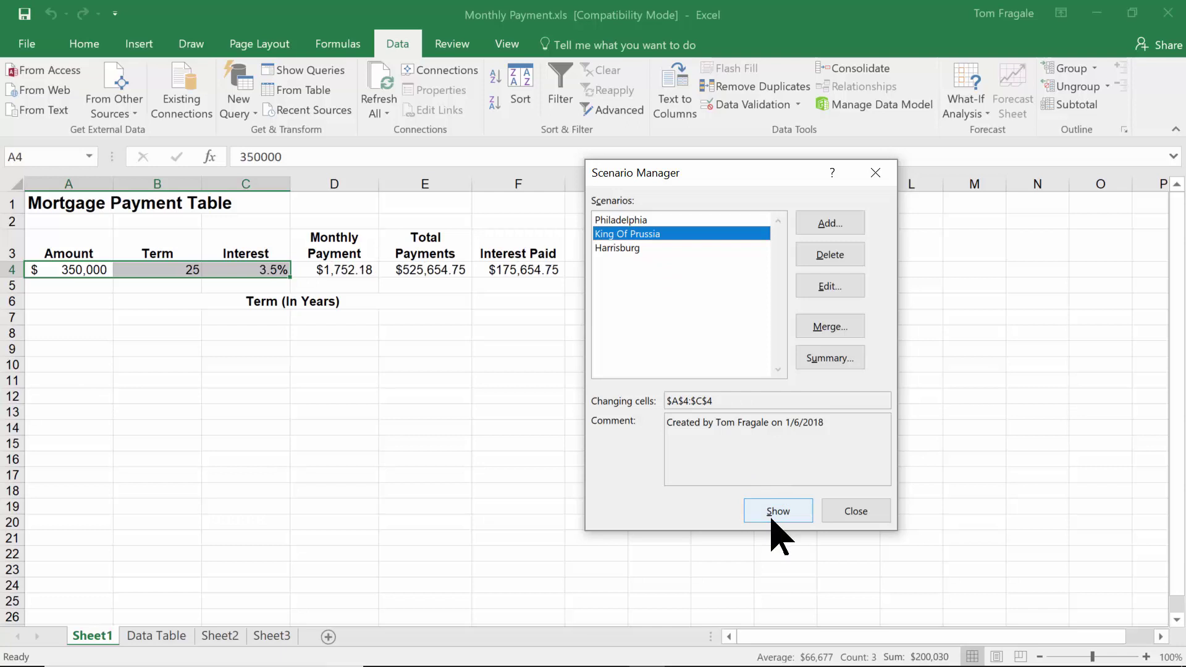
click(621, 248)
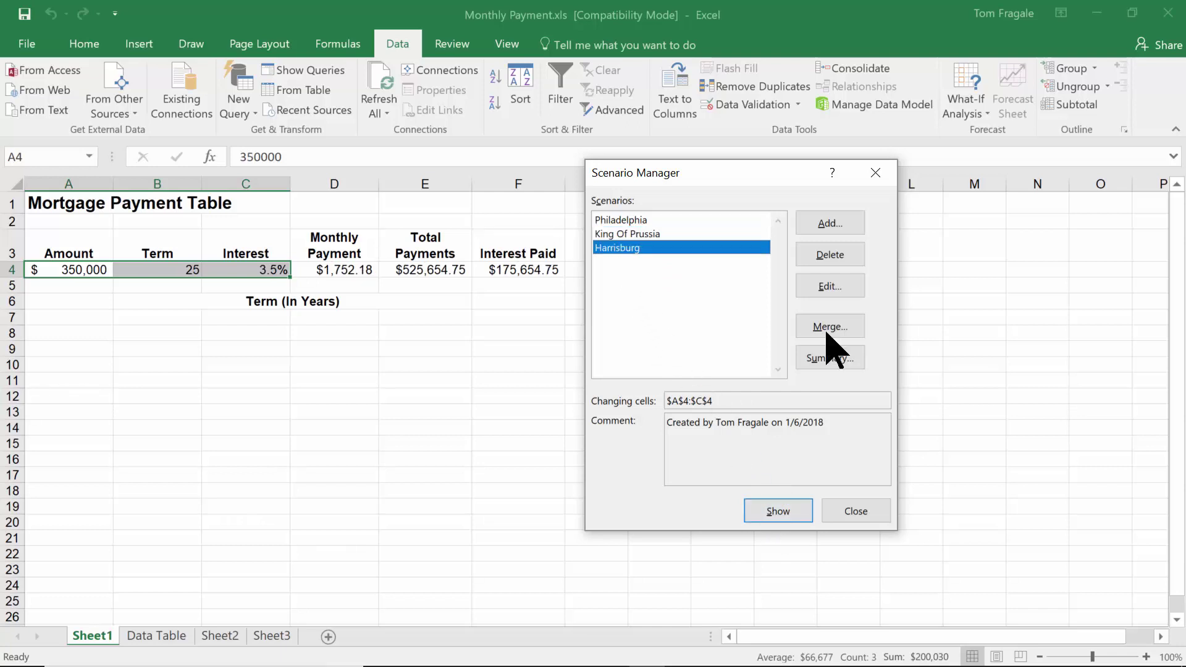
click(768, 512)
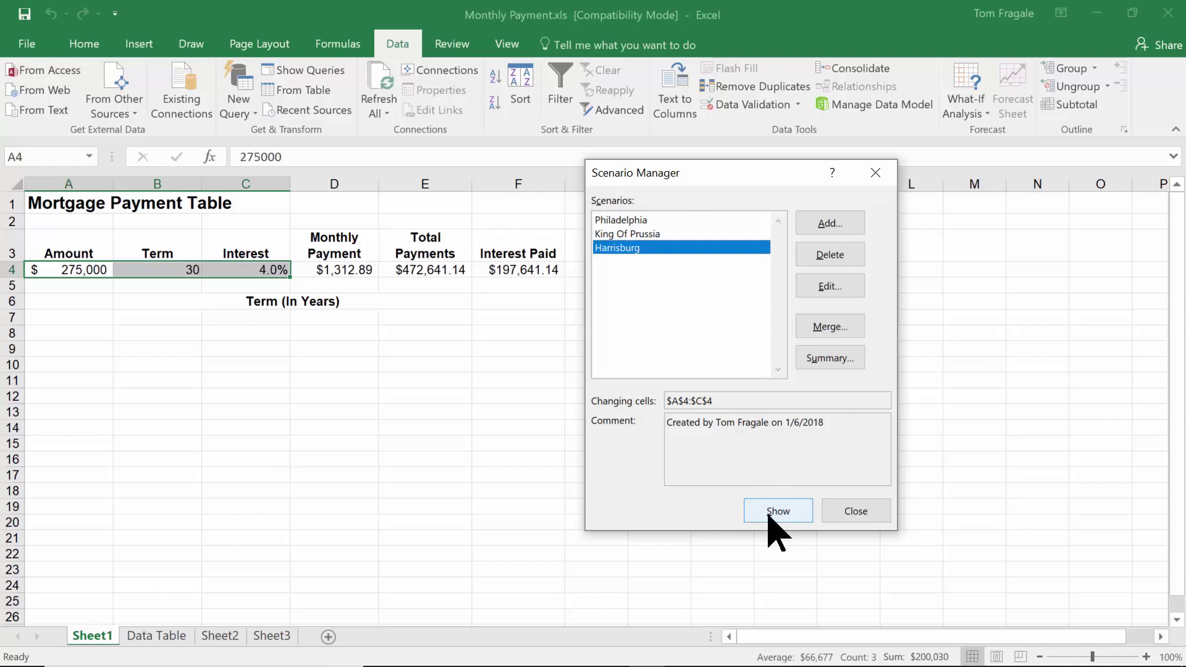
Show the Philadelphia scenario in the worksheet and create a scenario summary report with D4:F4 as the result cells.
click(638, 221)
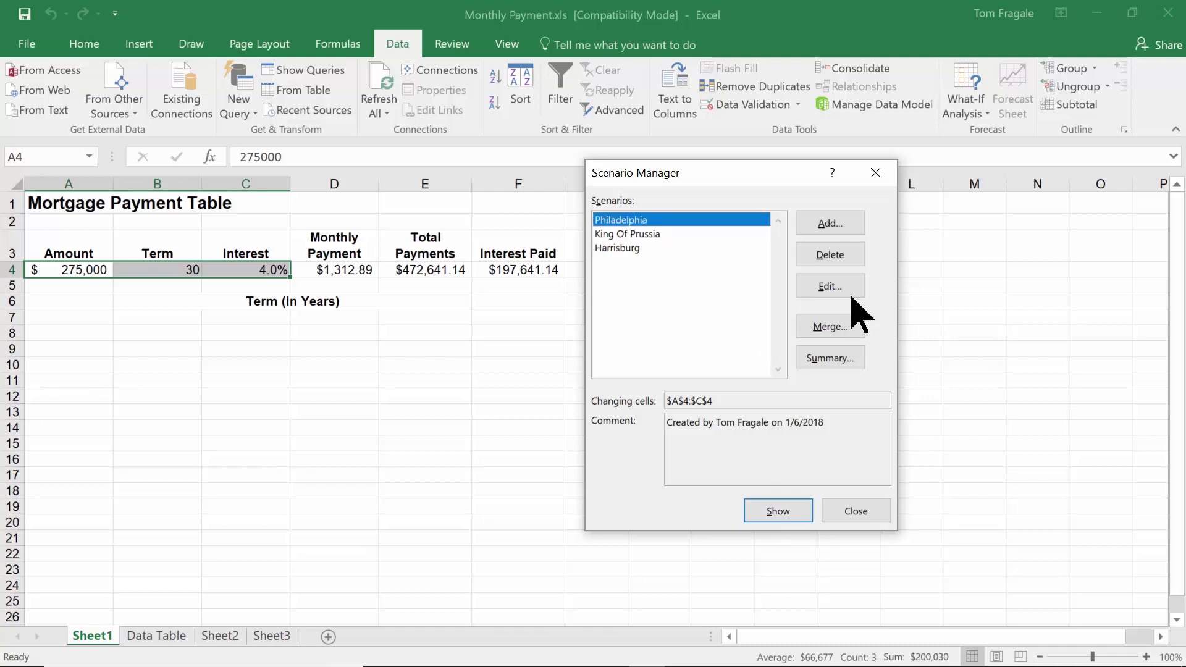
click(764, 513)
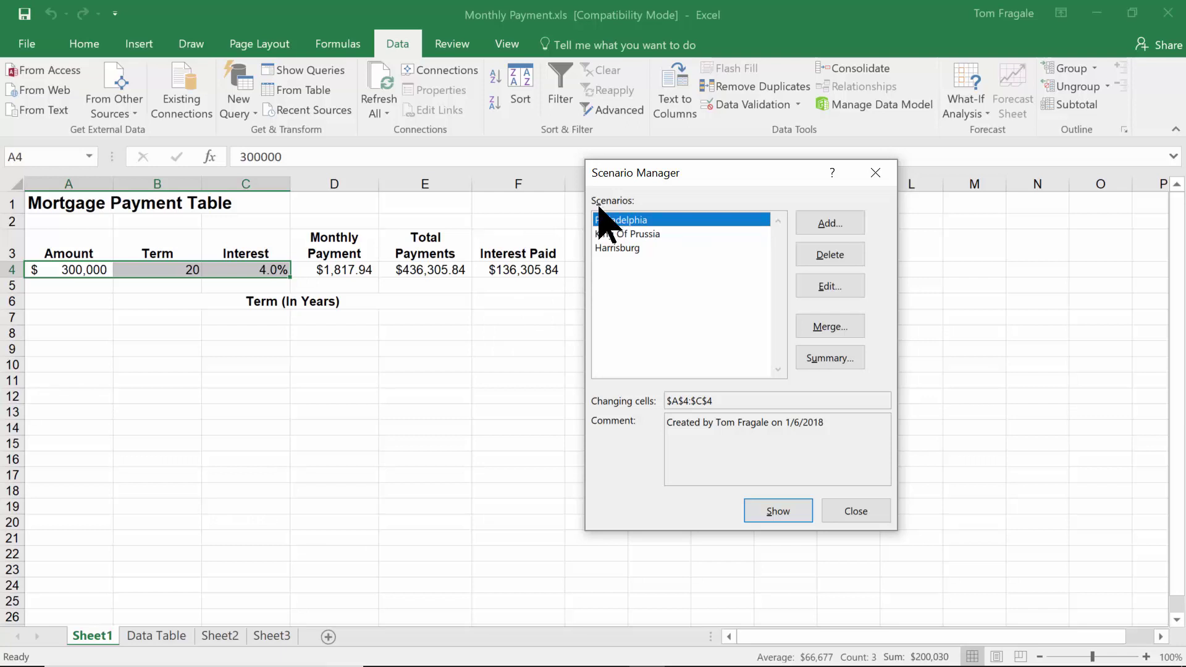
click(834, 360)
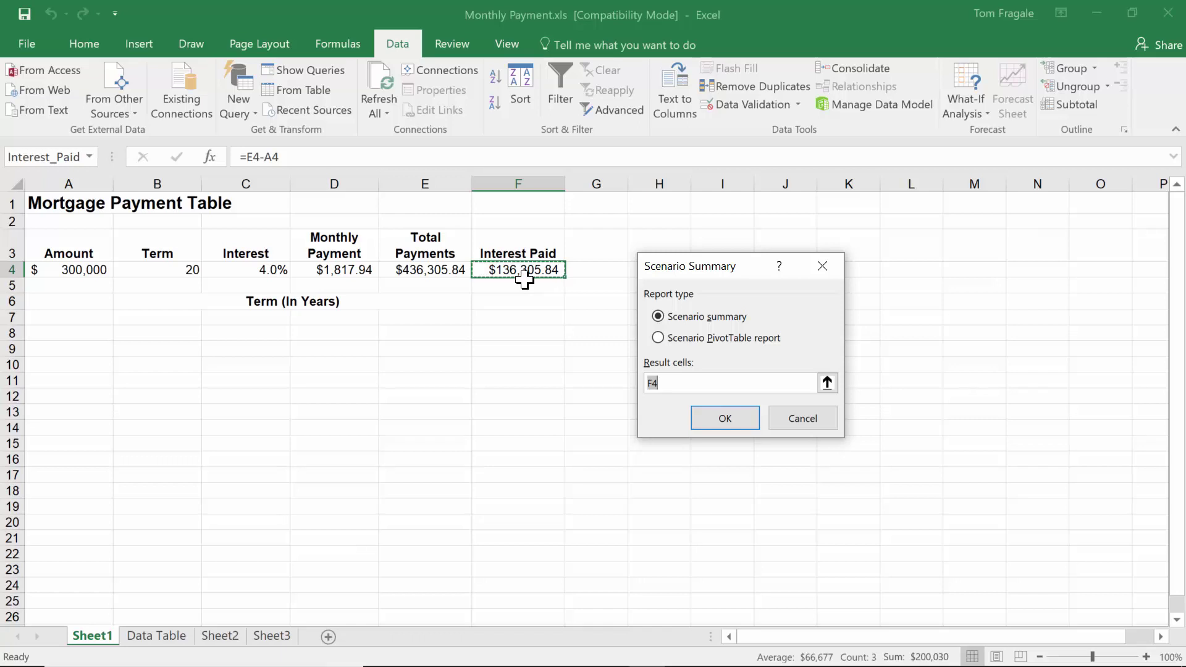
drag(358, 269, 447, 267)
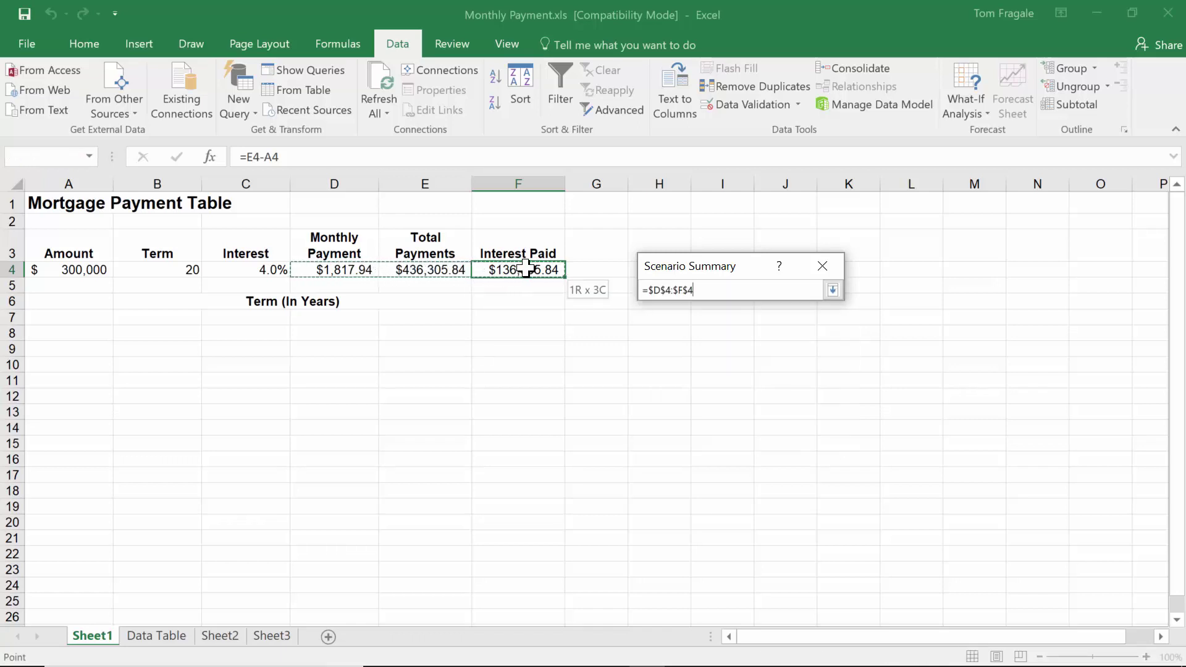
drag(530, 269, 530, 269)
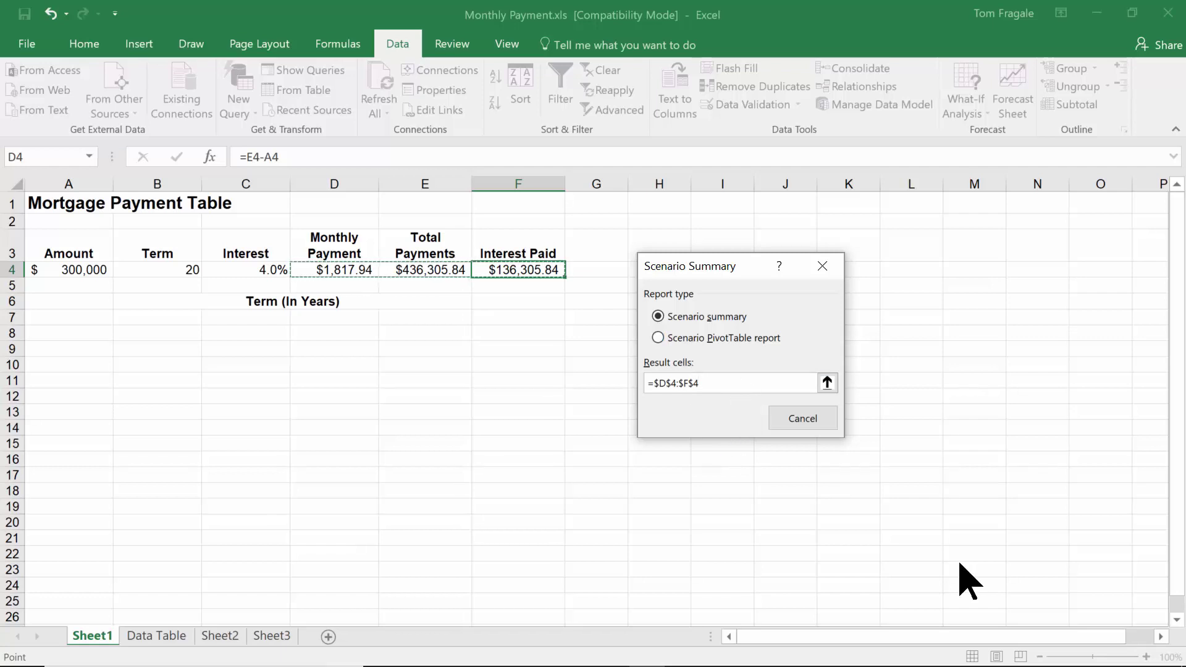
click(721, 420)
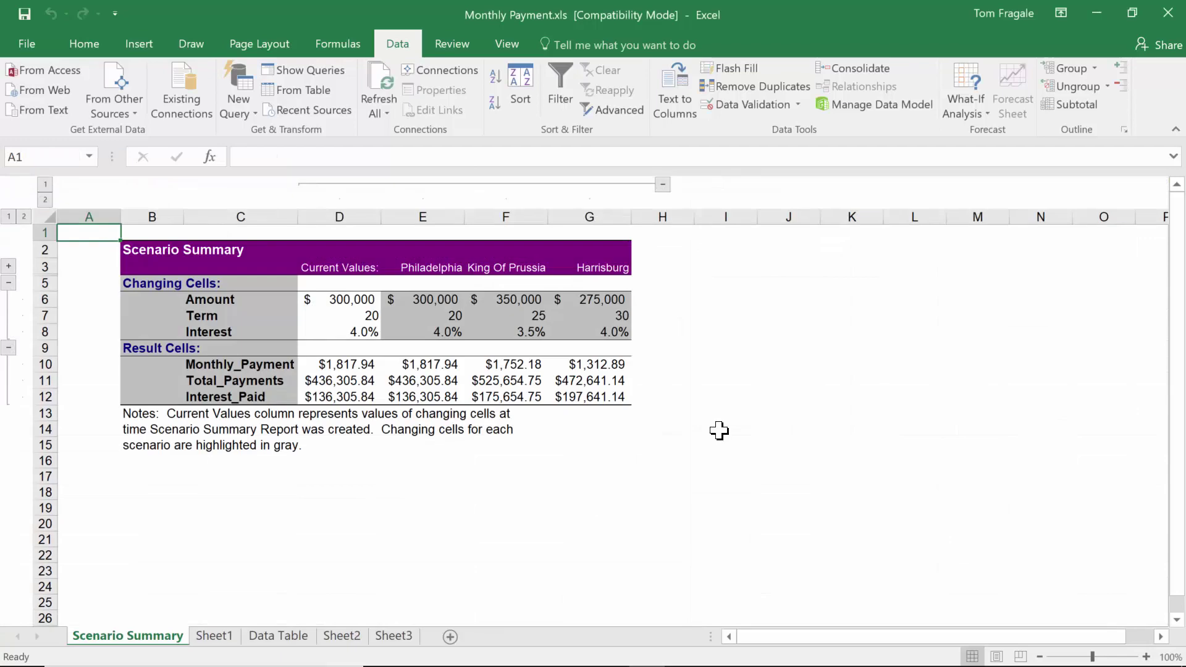
Examine the Philadelphia, King Of Prussia and Harrisburg columns in the scenario summary report.
click(454, 268)
click(531, 272)
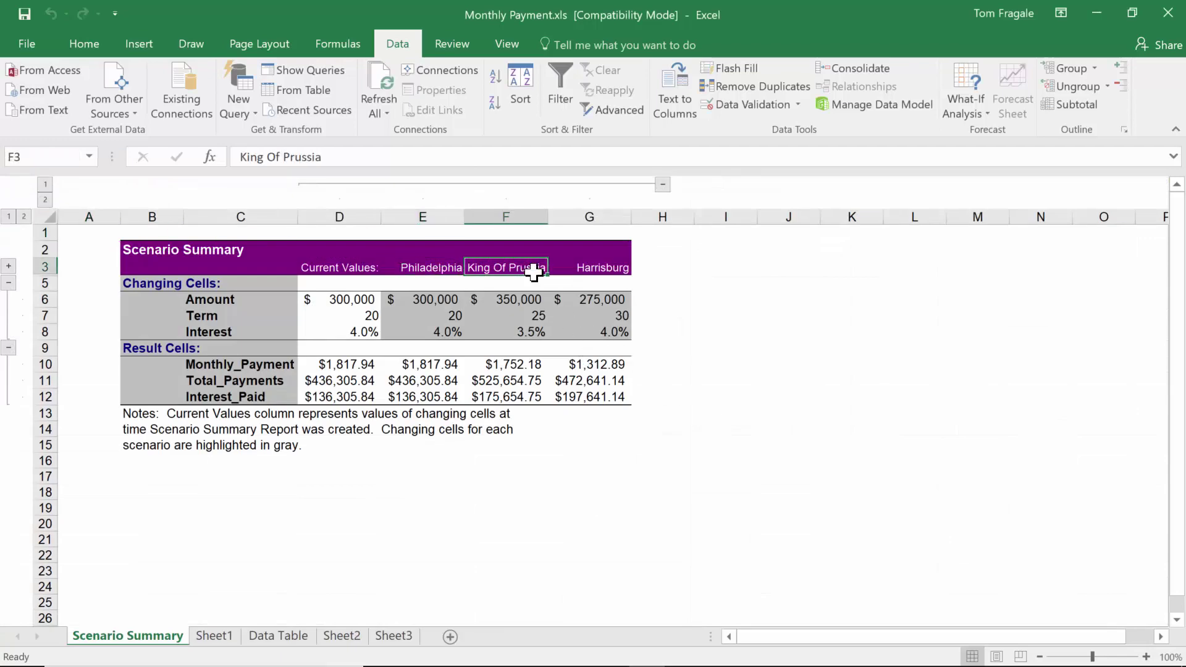
click(605, 262)
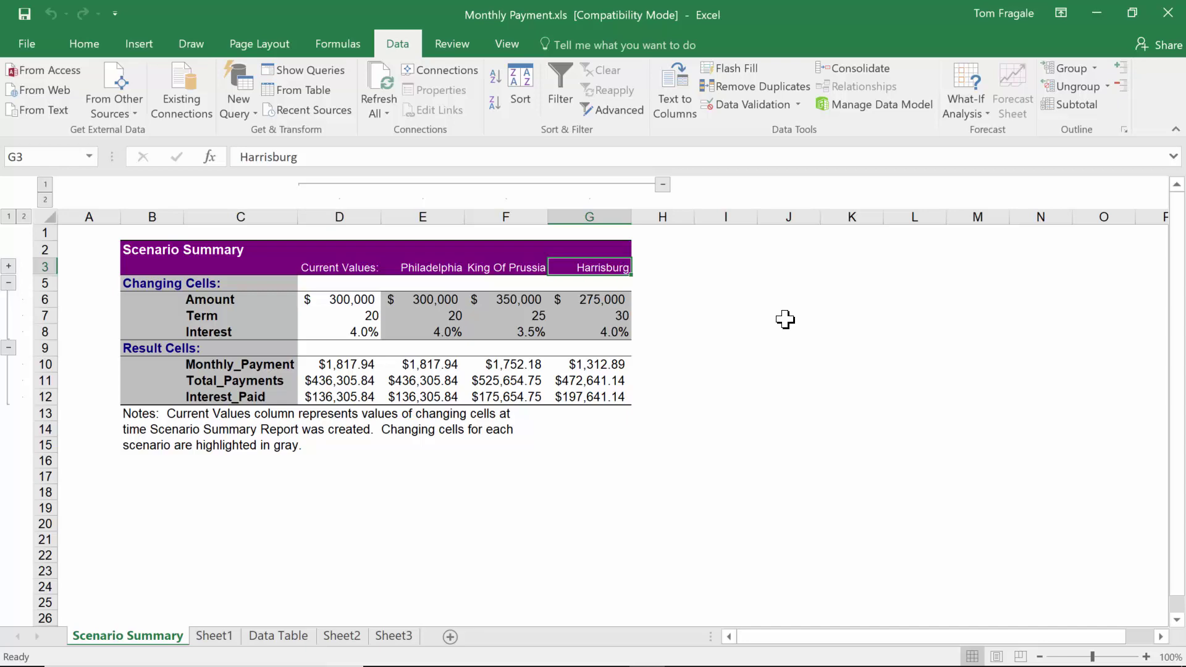
Return to Sheet1, select the changing cells A4:C4 and review the saved scenarios in the Scenario Manager.
click(216, 636)
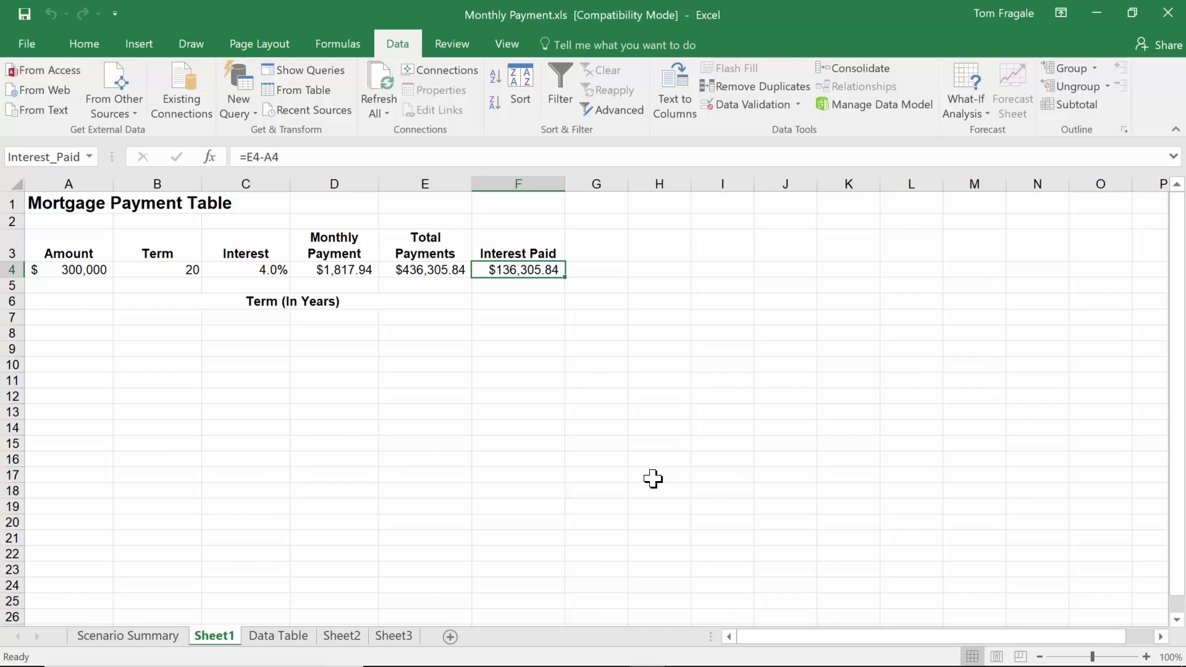
click(56, 271)
drag(71, 270, 231, 270)
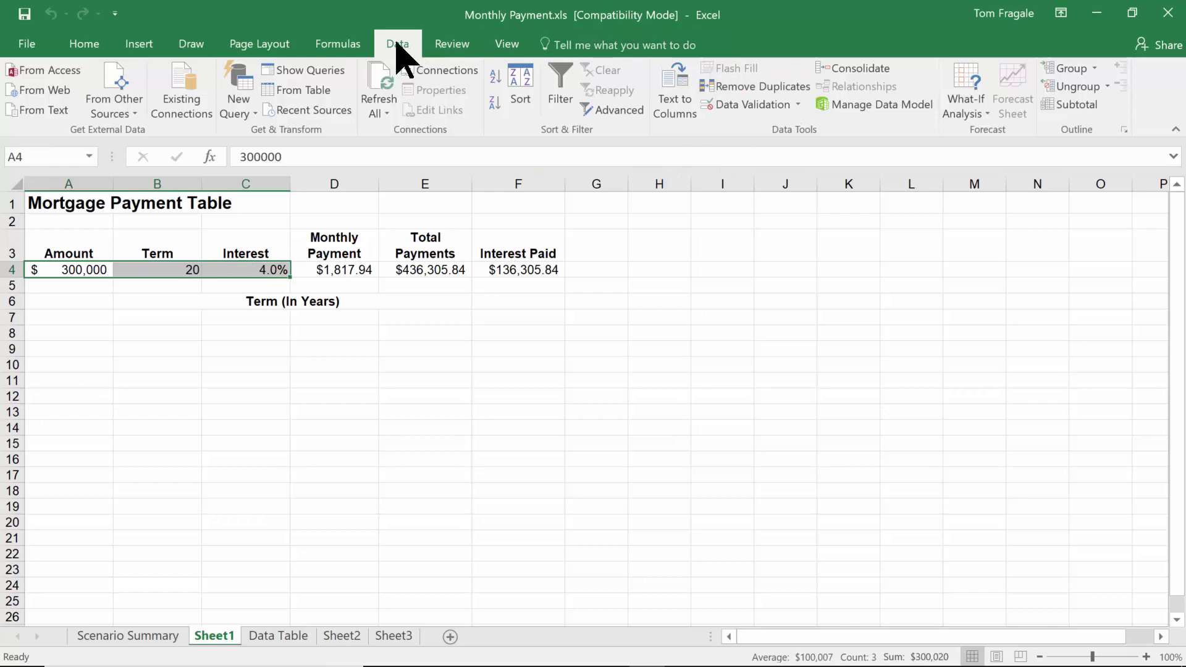
click(960, 111)
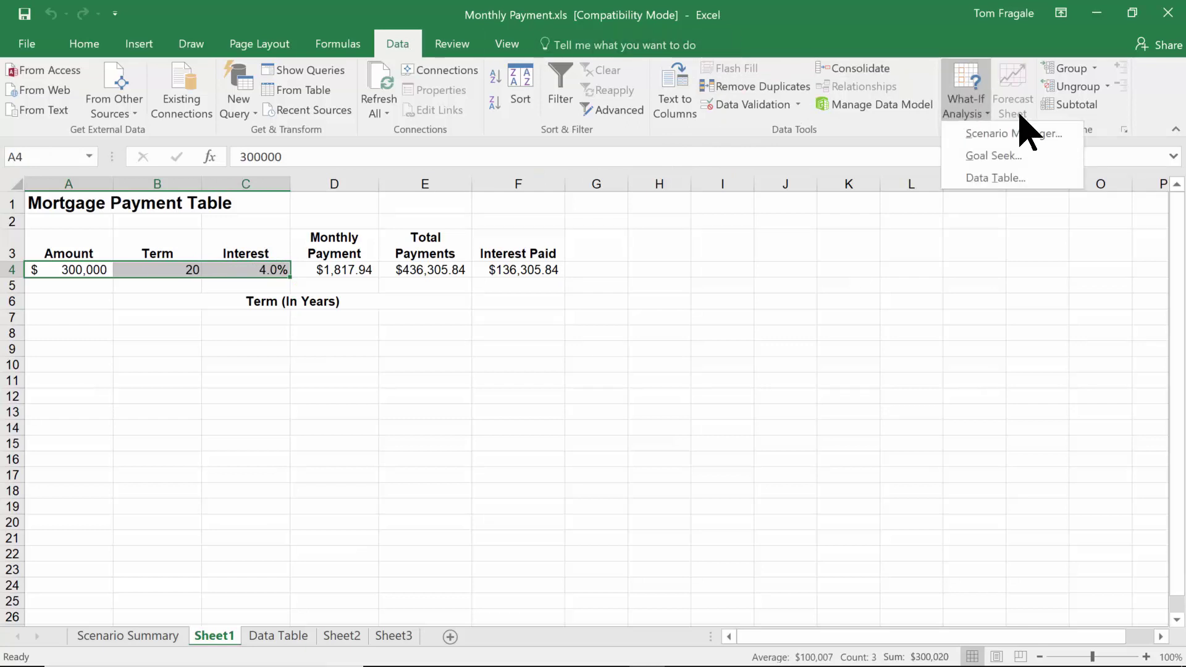
click(1028, 148)
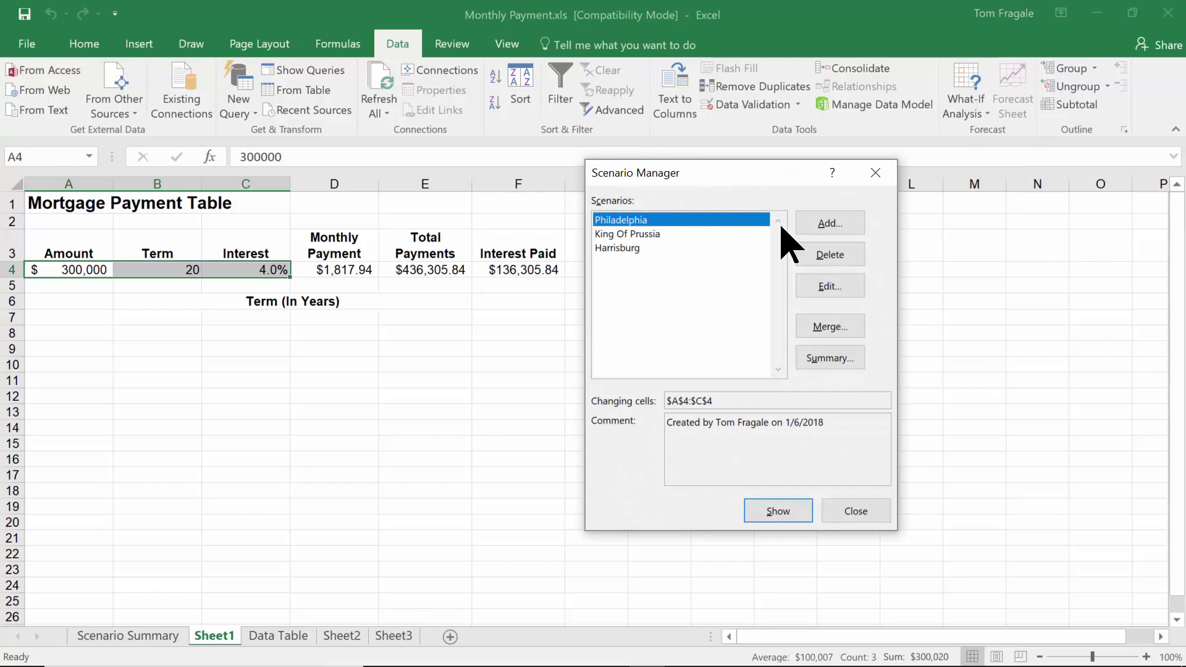
click(889, 178)
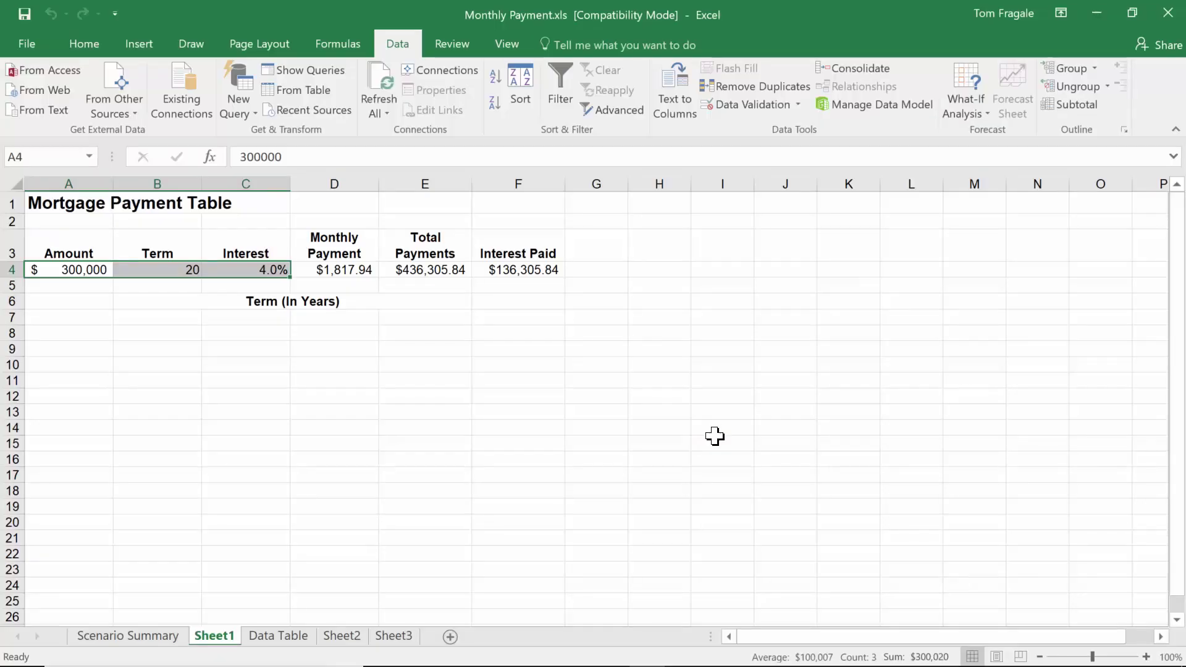
click(717, 439)
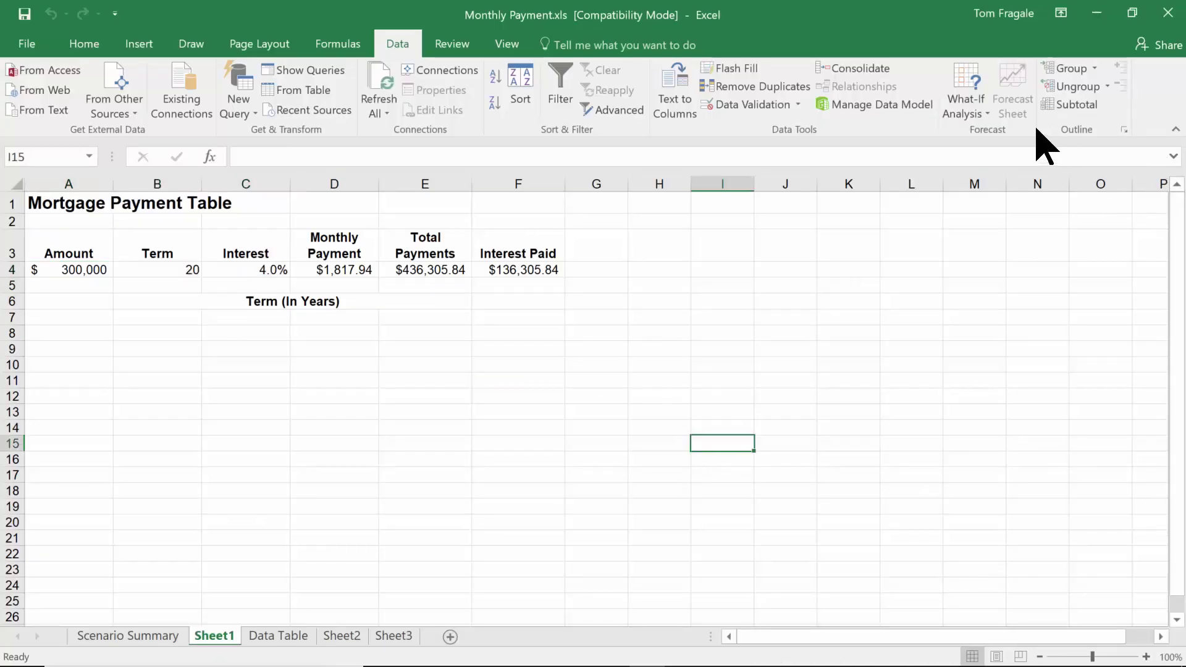
click(979, 116)
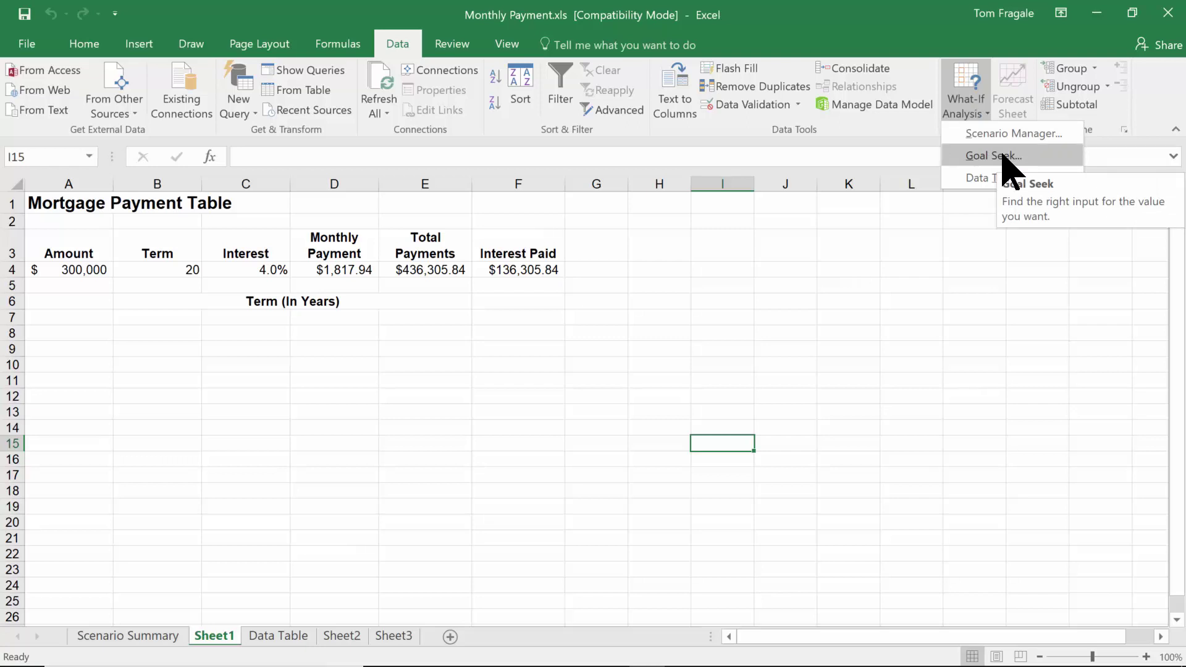
click(1057, 402)
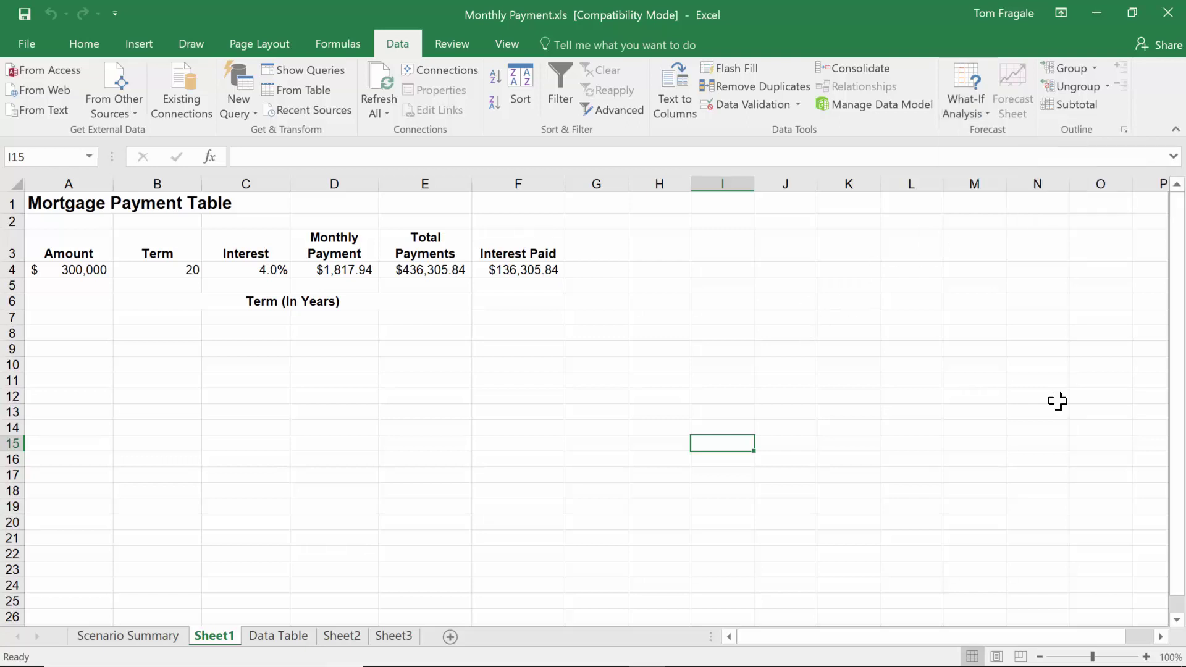
Set the mortgage term in B4 to 30.
click(96, 270)
click(156, 269)
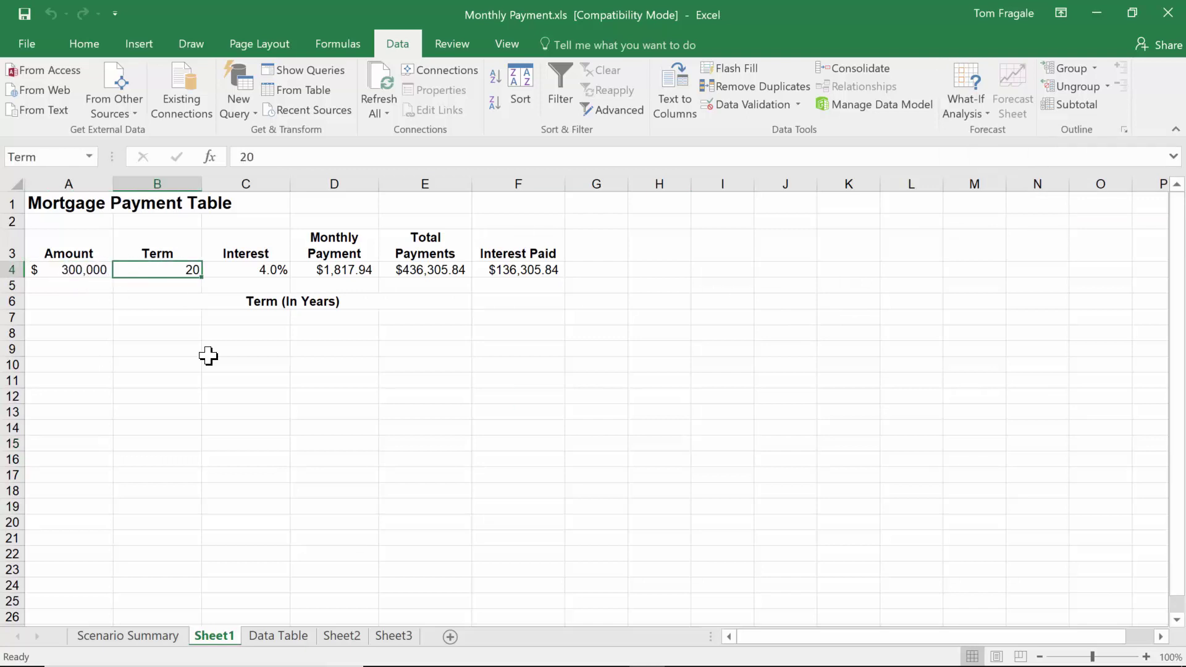
text(30)
key(Tab)
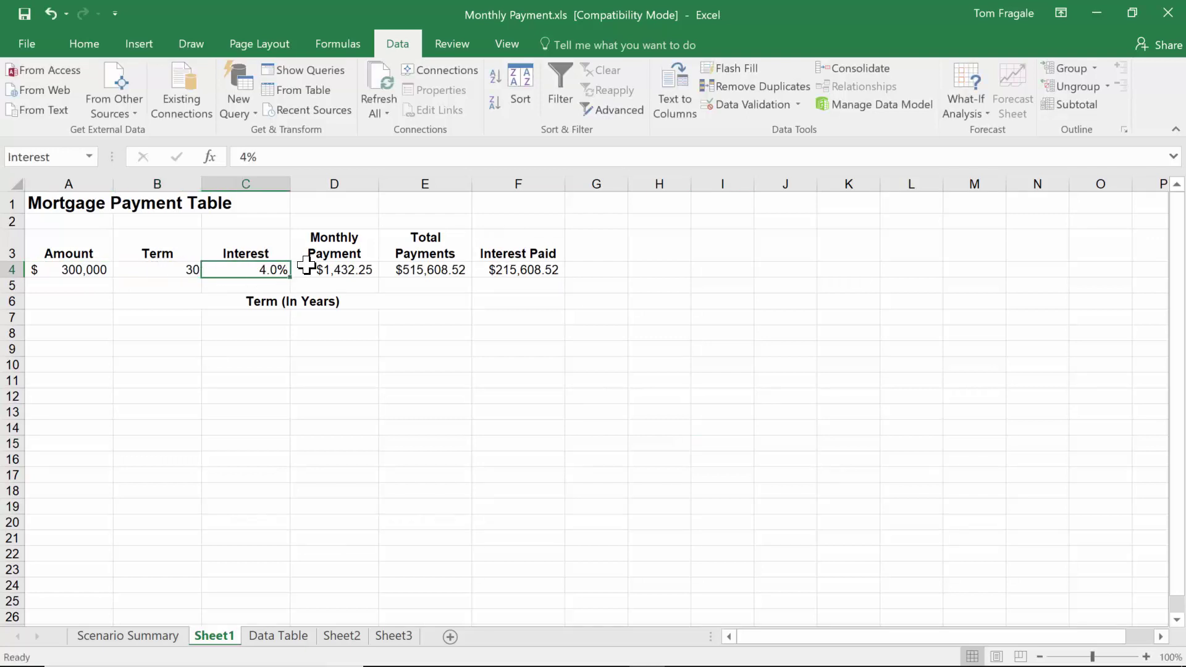
Inspect the Monthly Payment formula in D4 and the Amount value in A4.
click(341, 264)
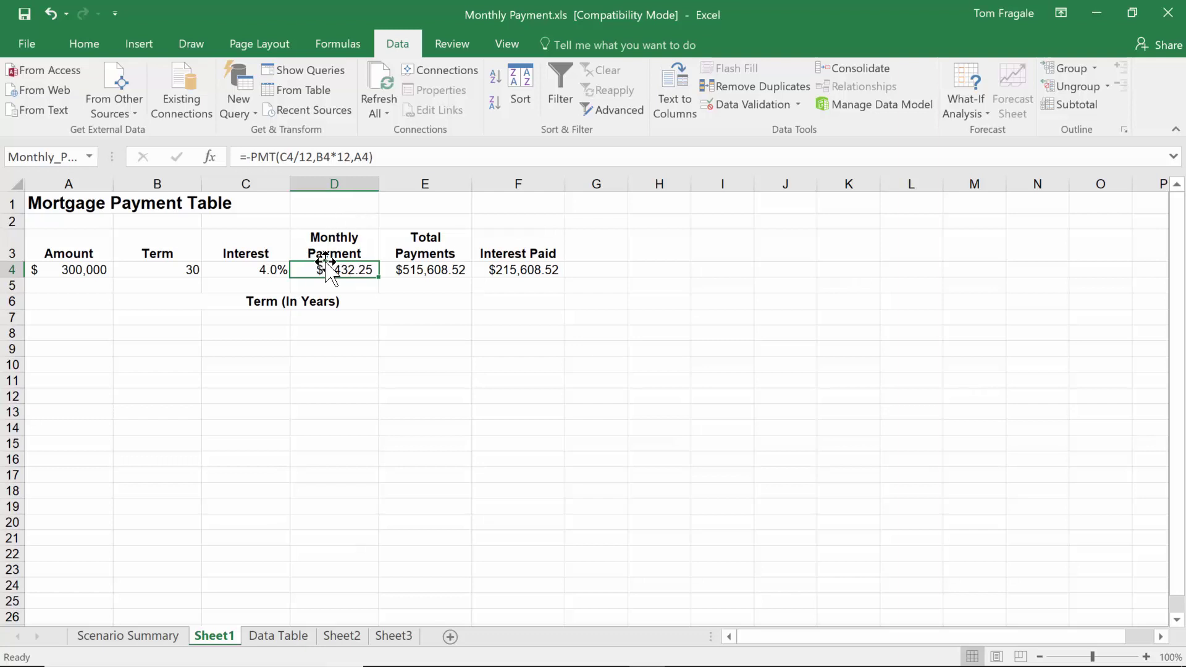
click(58, 272)
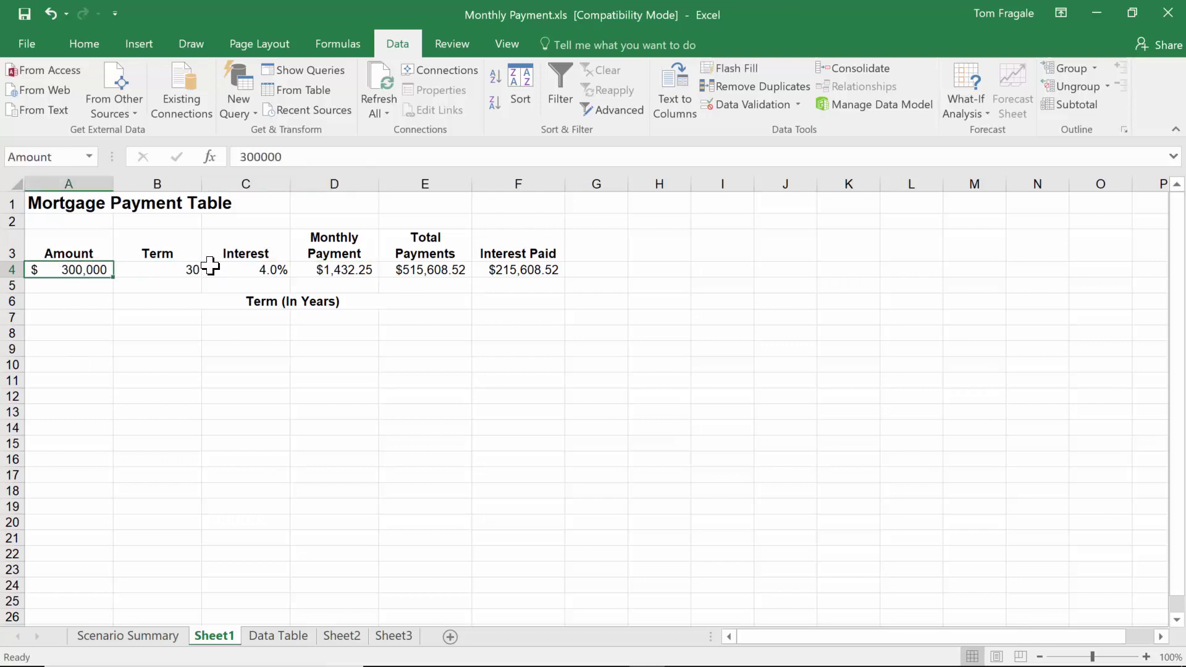
click(308, 271)
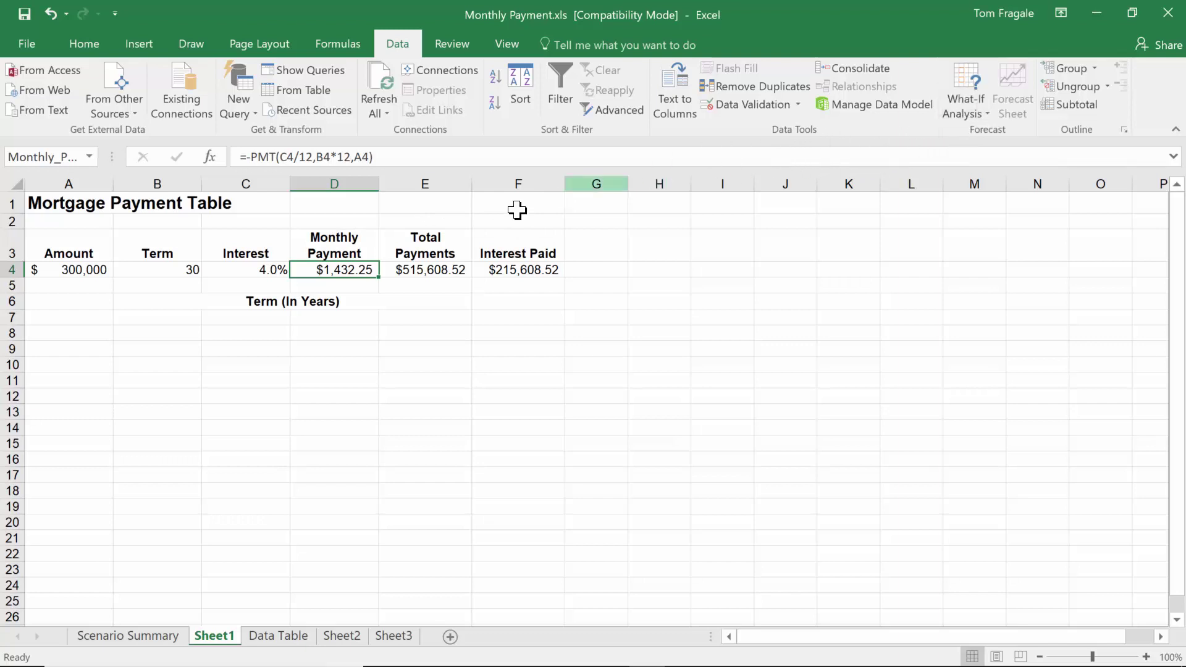
click(450, 365)
Run Goal Seek to set the monthly payment in D4 to 1100 by changing the amount in A4, and accept the solution.
click(342, 269)
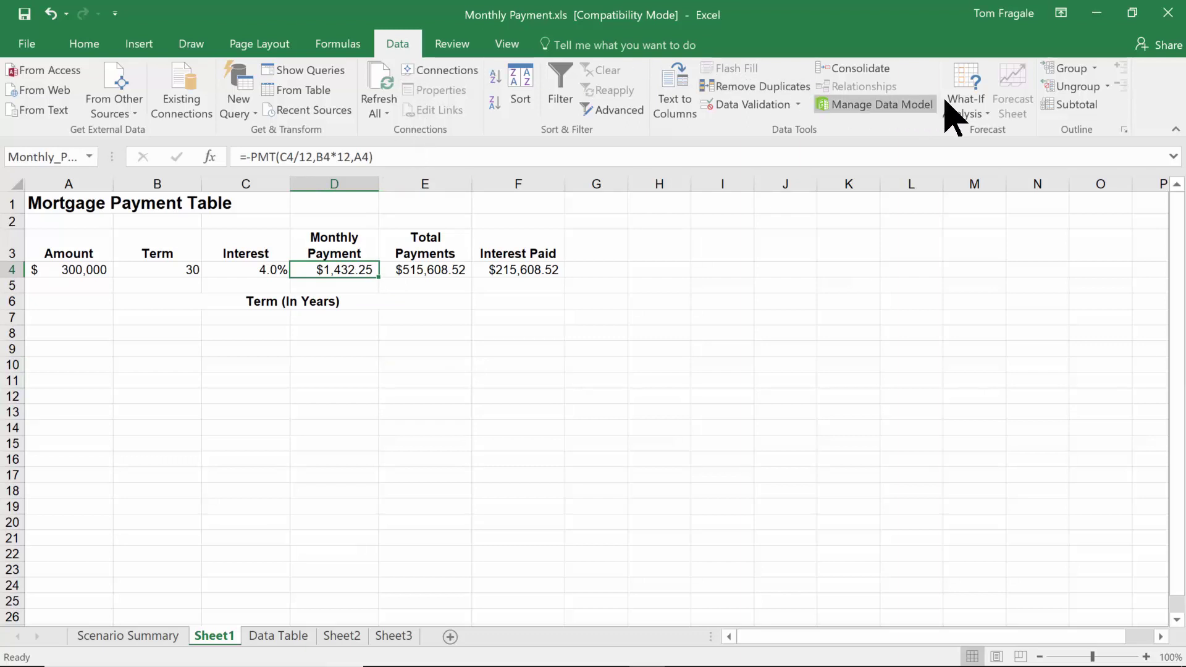
click(976, 109)
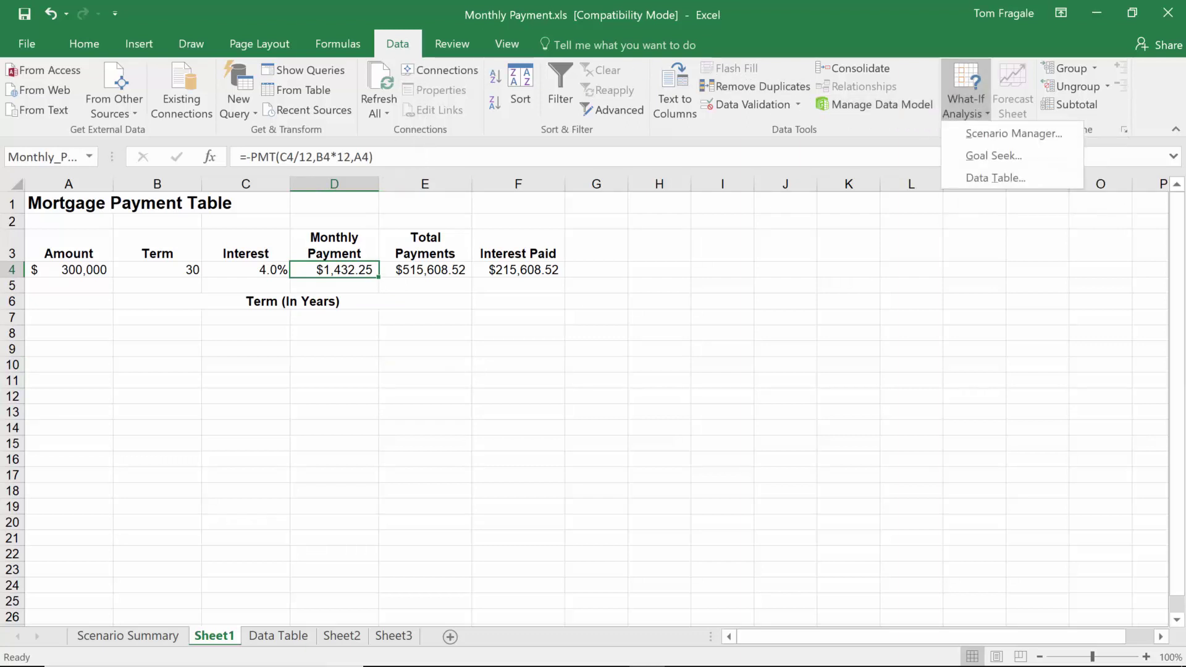
click(989, 160)
drag(680, 274, 630, 211)
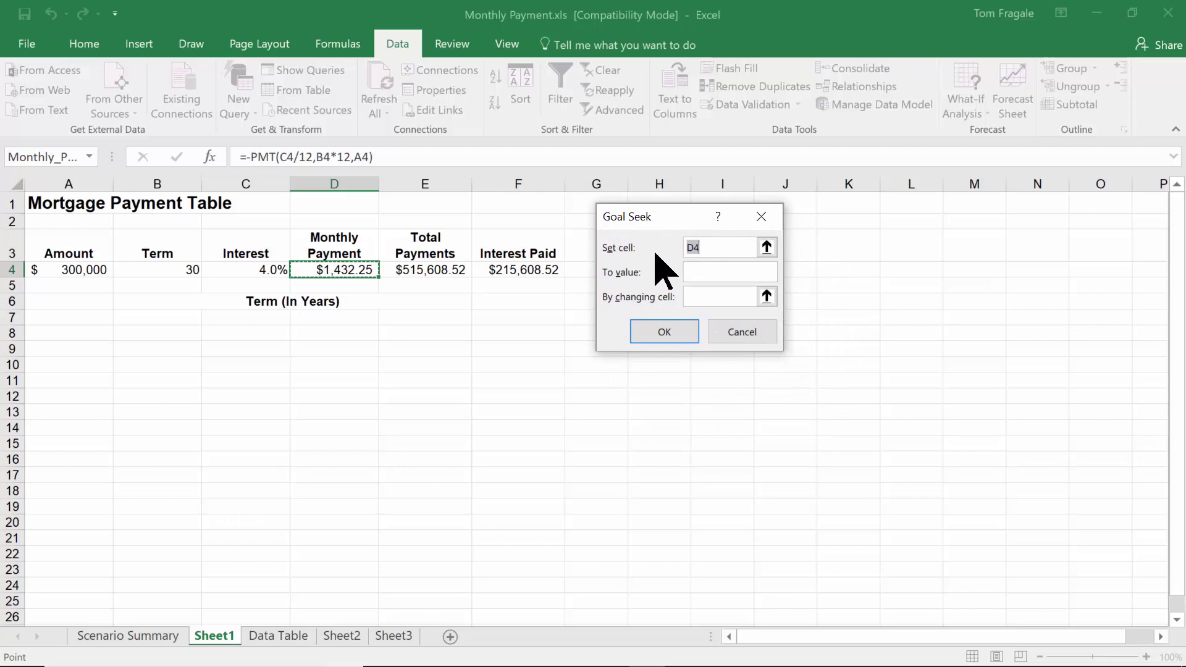
click(717, 272)
click(704, 297)
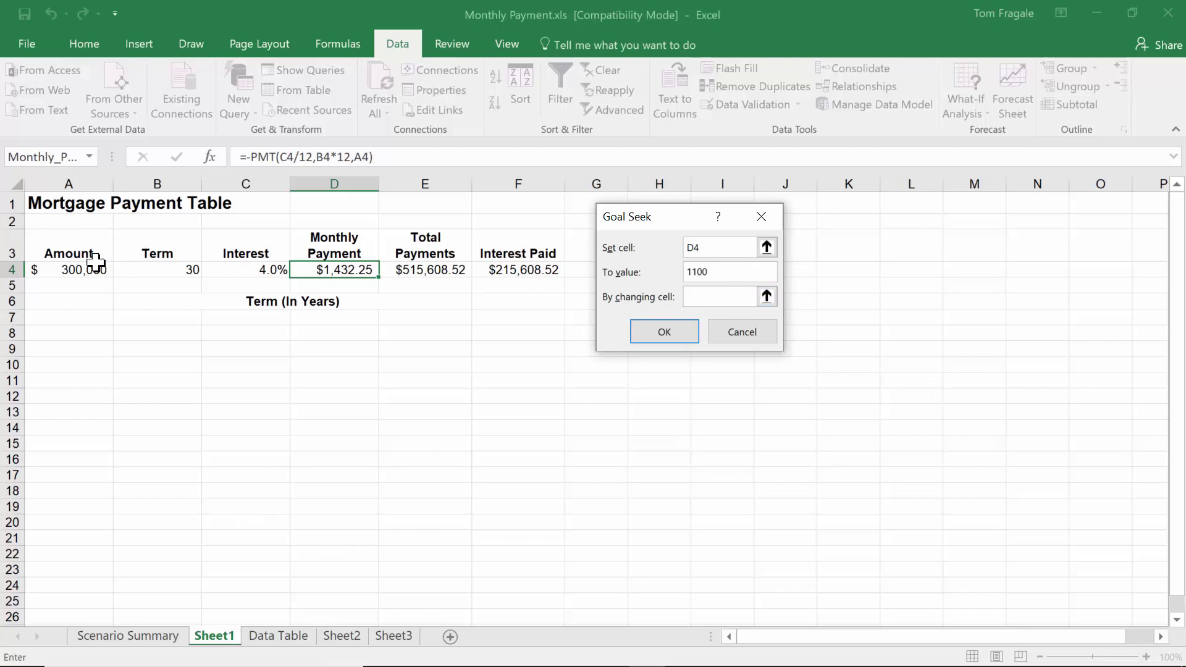
click(66, 270)
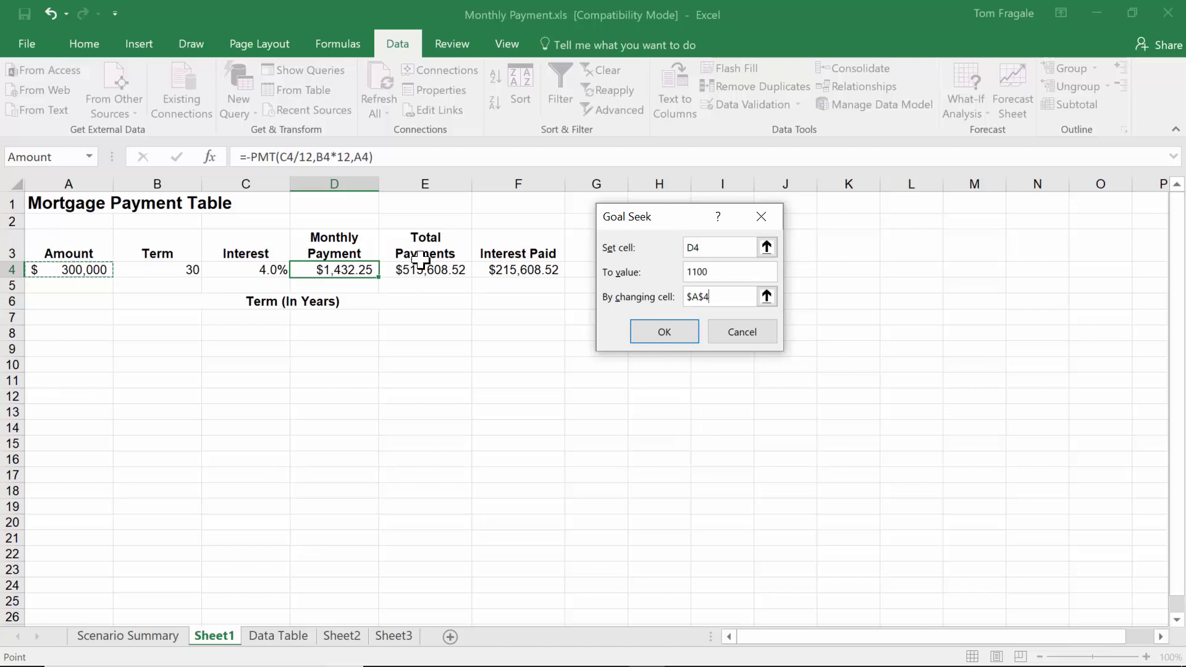
click(646, 332)
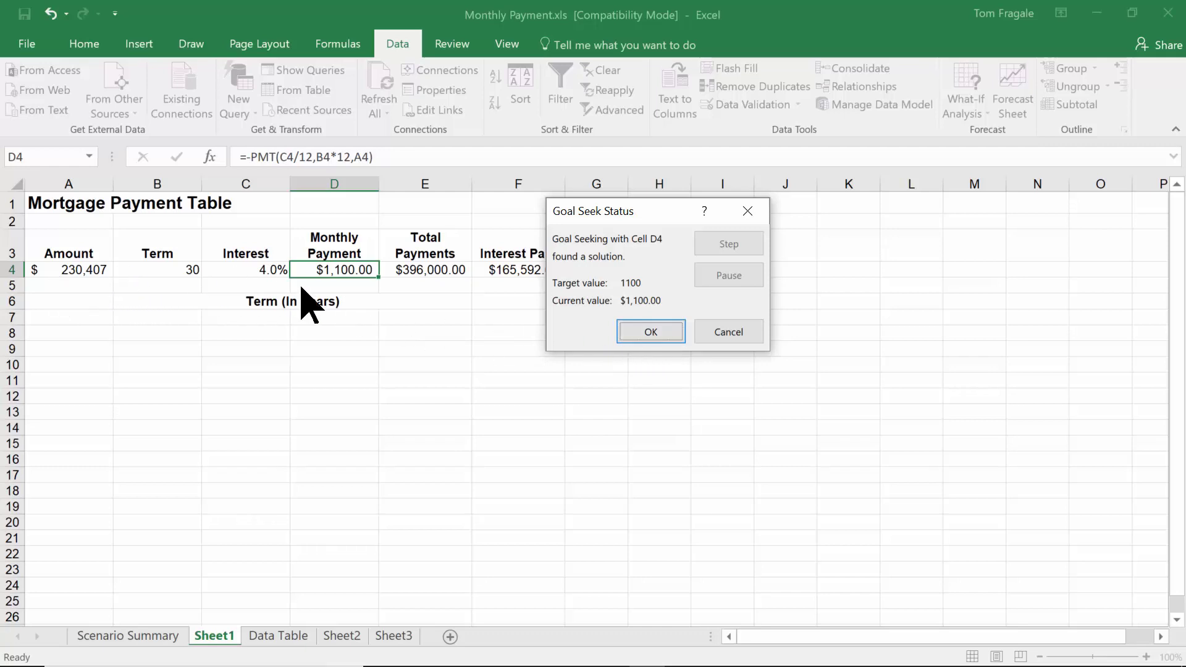
click(633, 332)
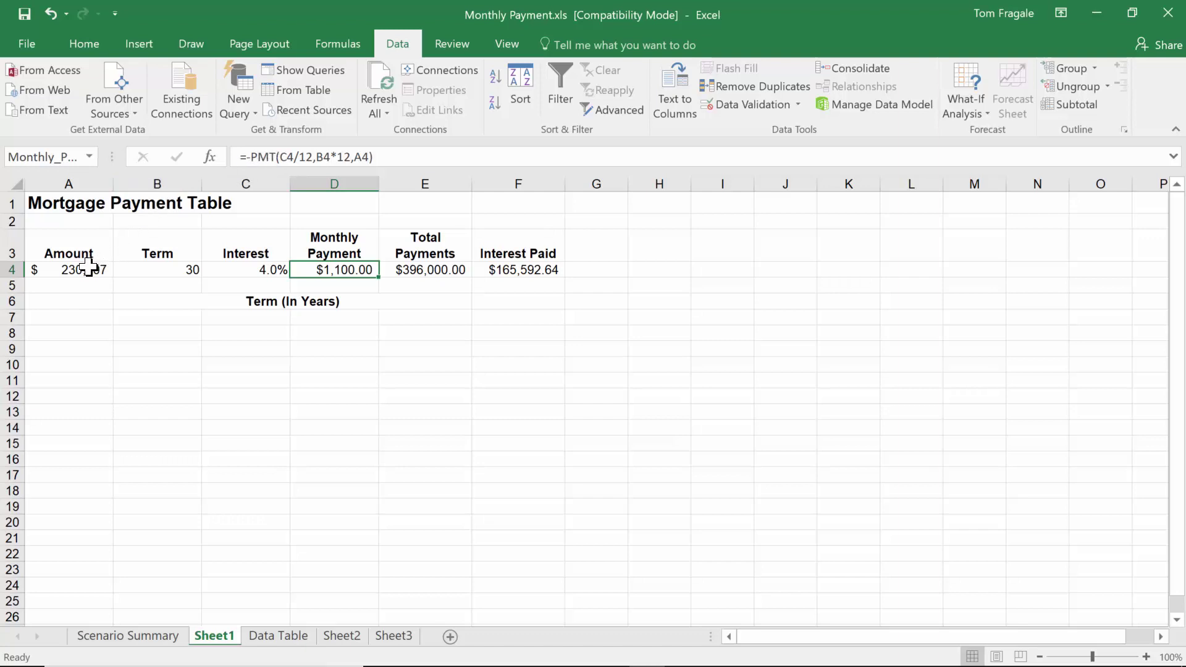
Run Goal Seek again to bring the monthly payment in D4 to 1600 by changing A4, and keep the result.
click(321, 270)
click(967, 110)
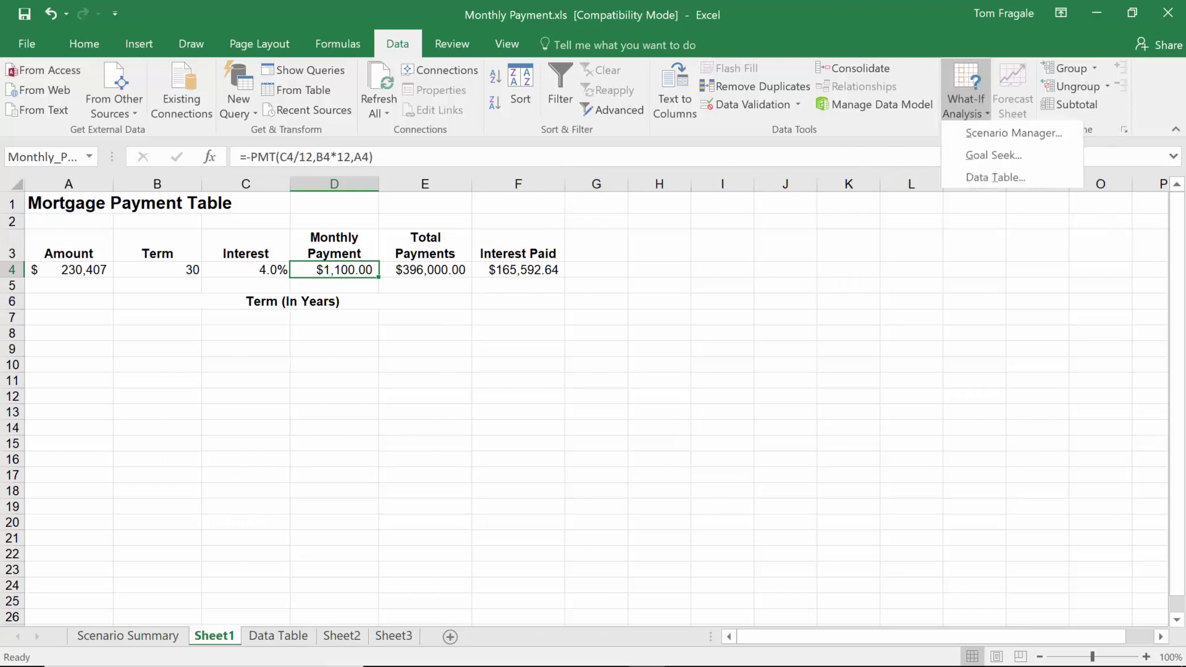
click(988, 156)
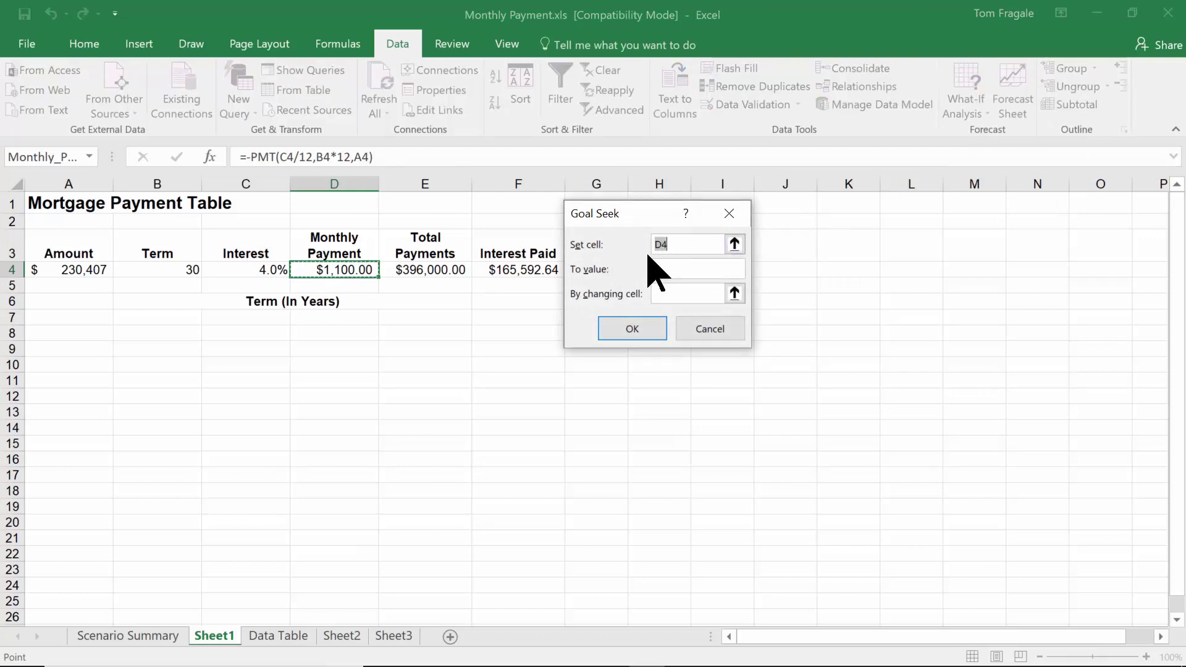
click(687, 270)
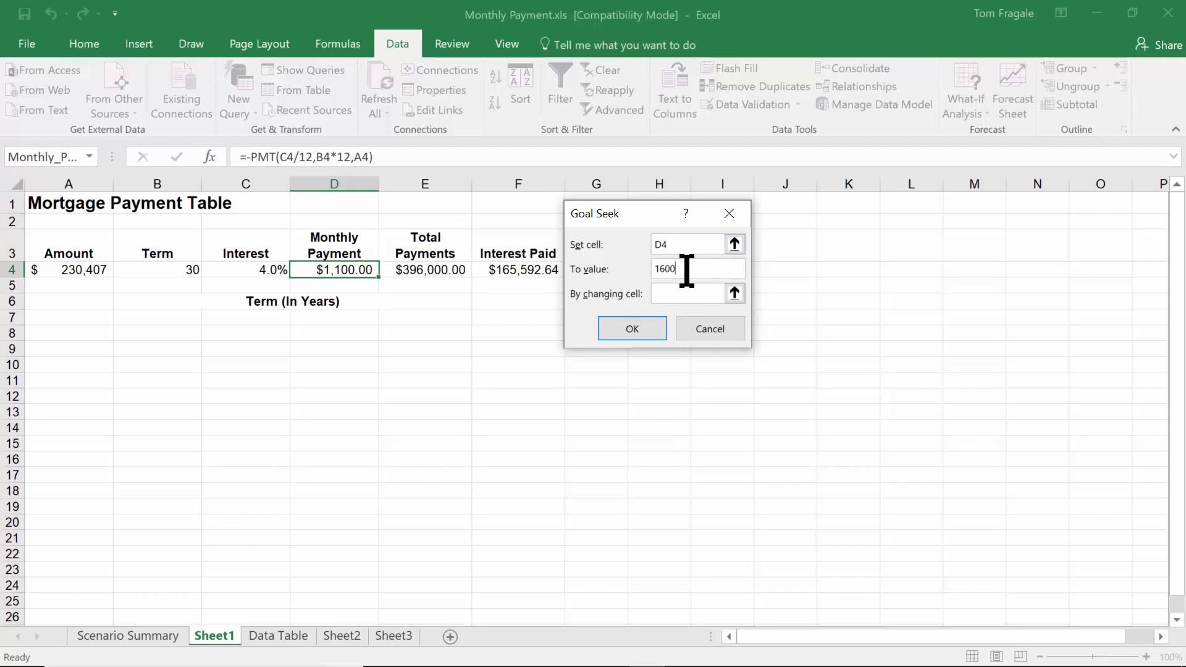
click(703, 294)
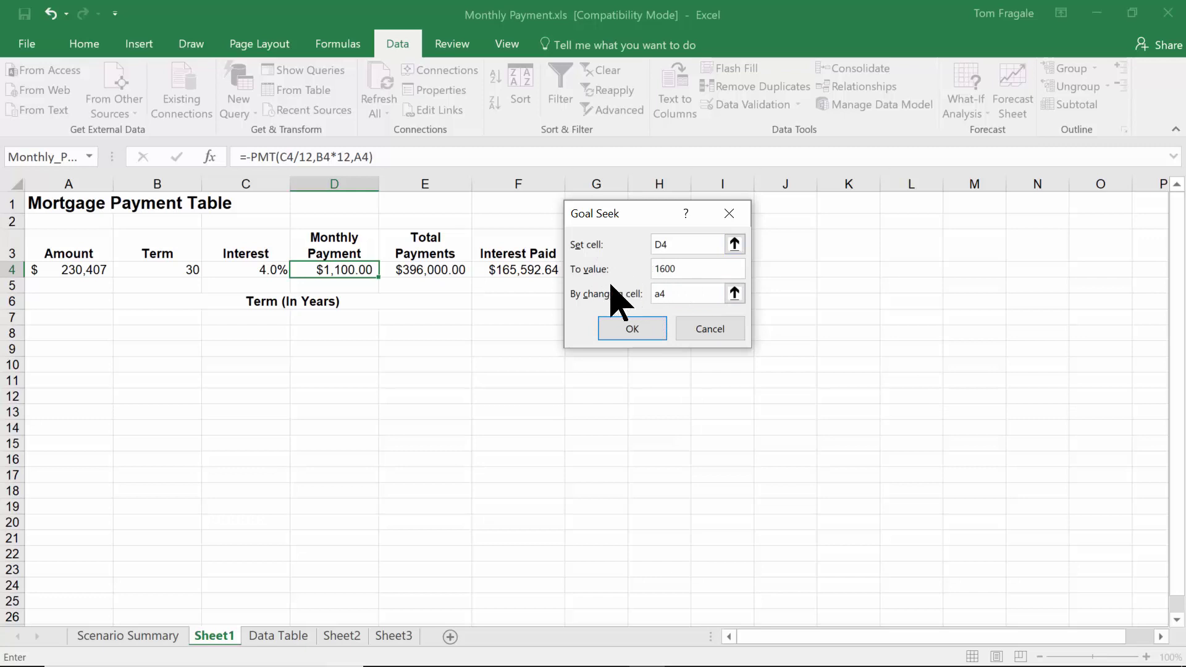
click(628, 335)
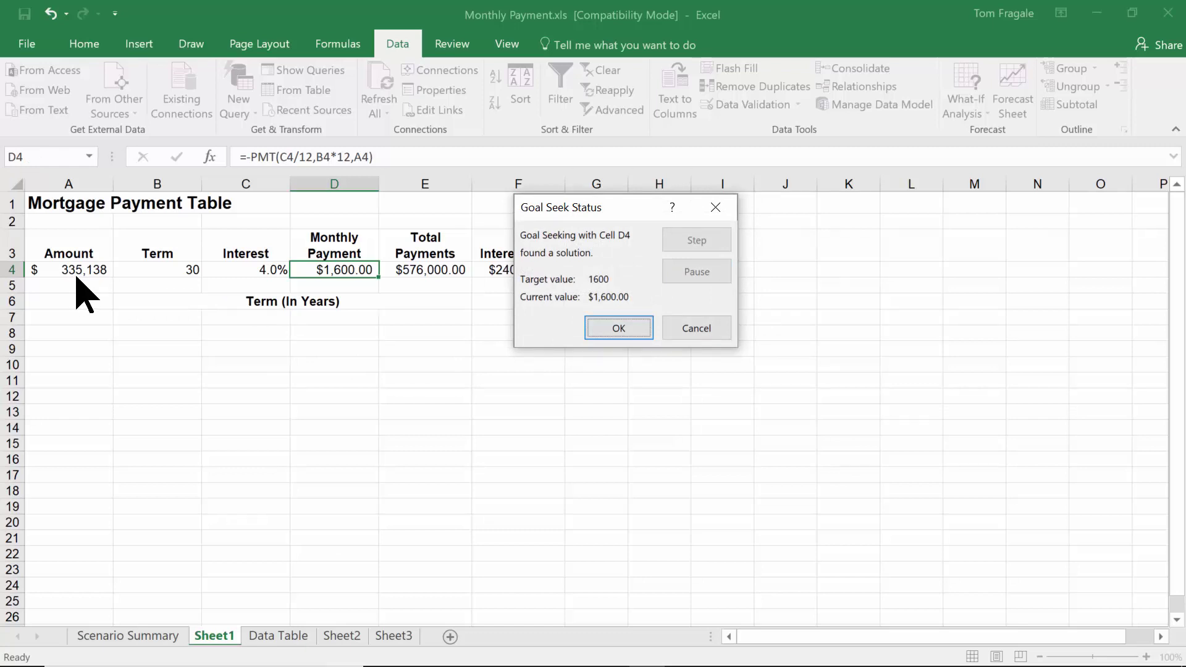
click(621, 336)
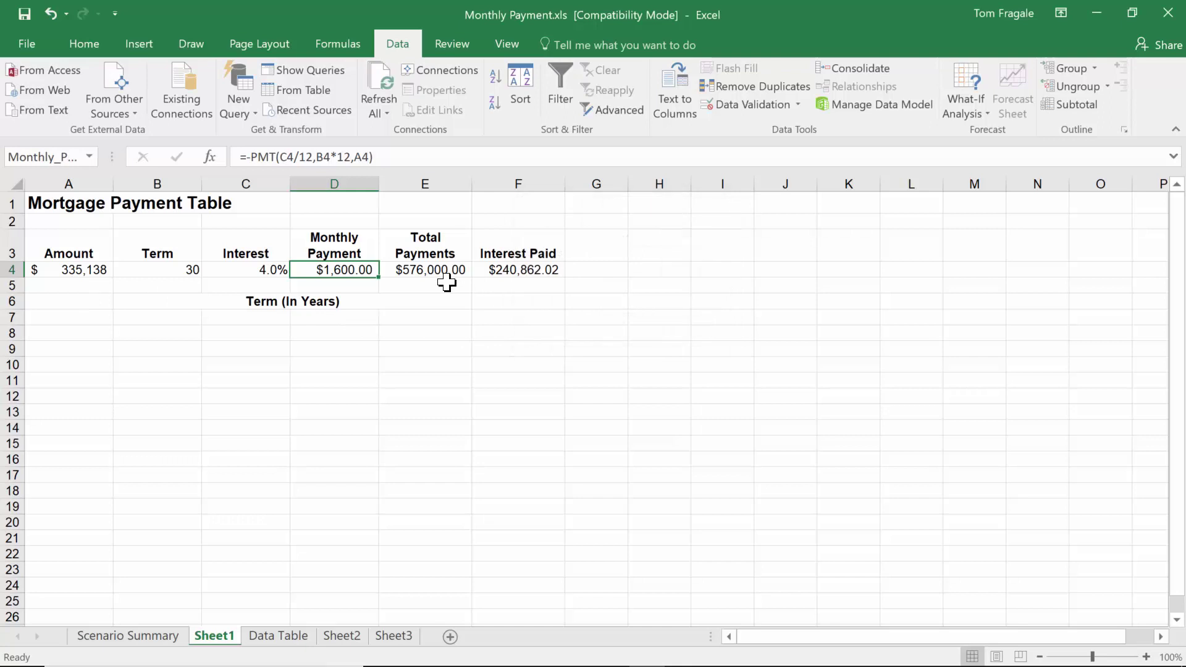
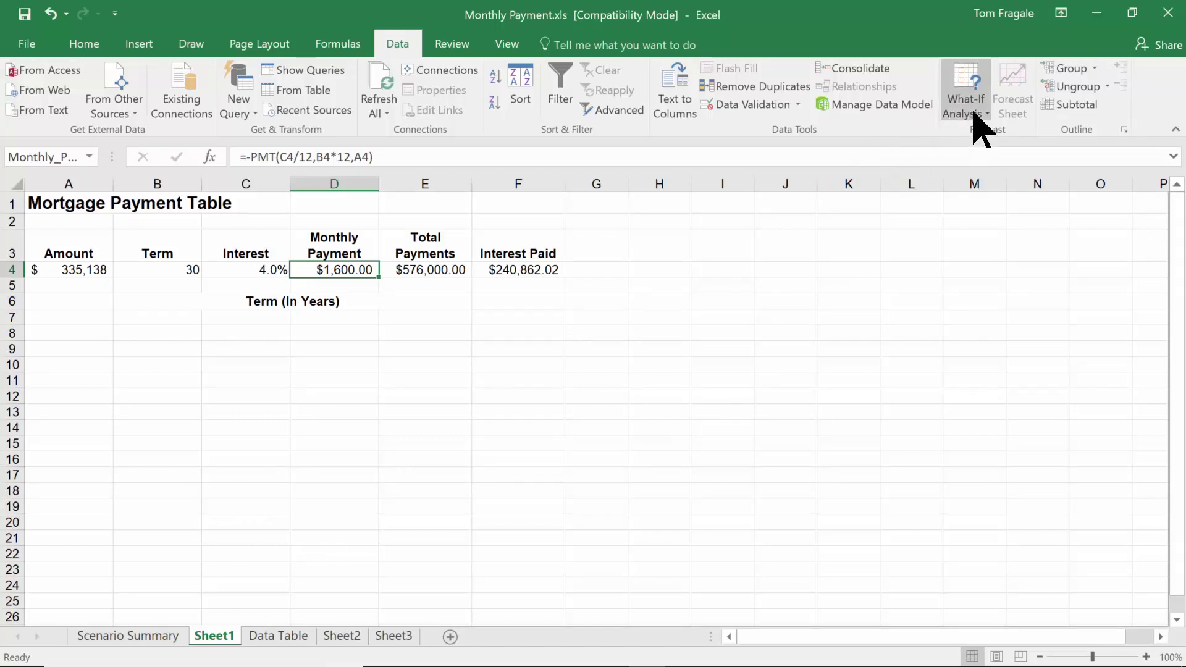
click(981, 123)
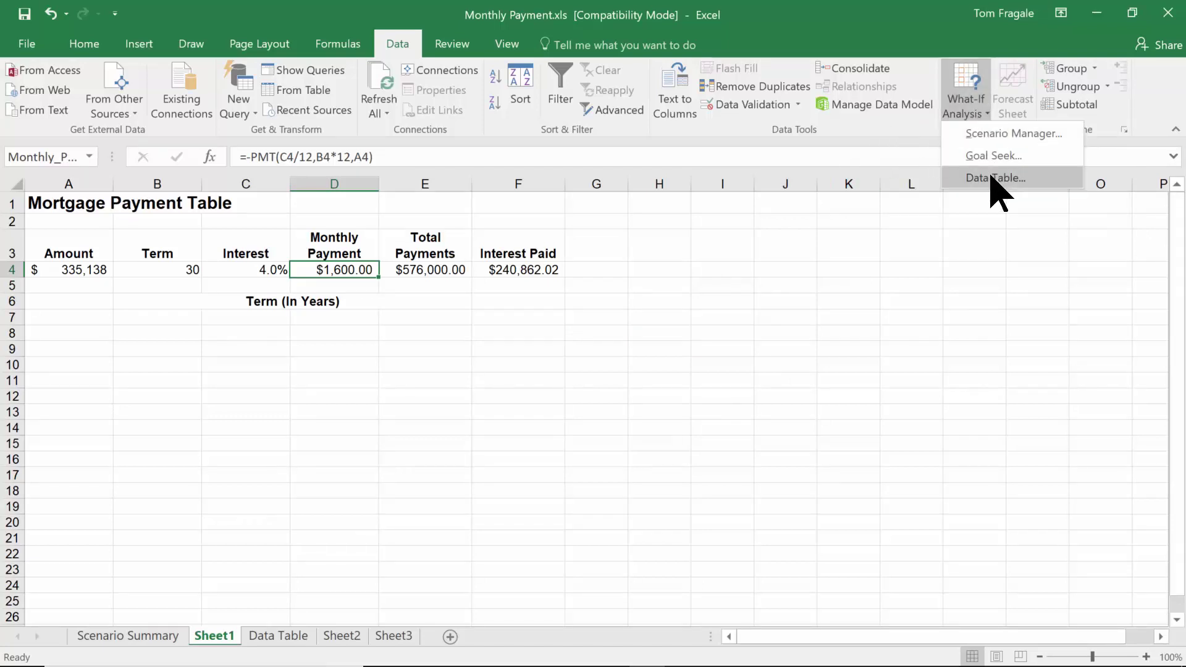
click(840, 370)
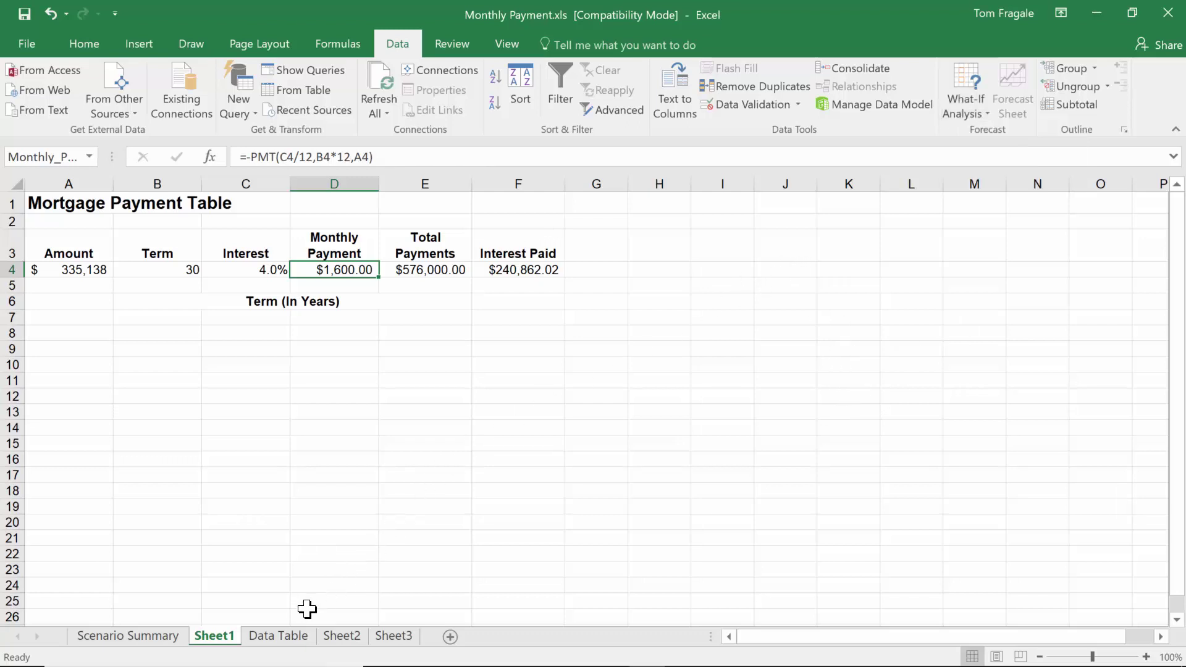
Open the Data Table sheet and examine the payment formula in B9 and the table range B9:I33.
click(278, 636)
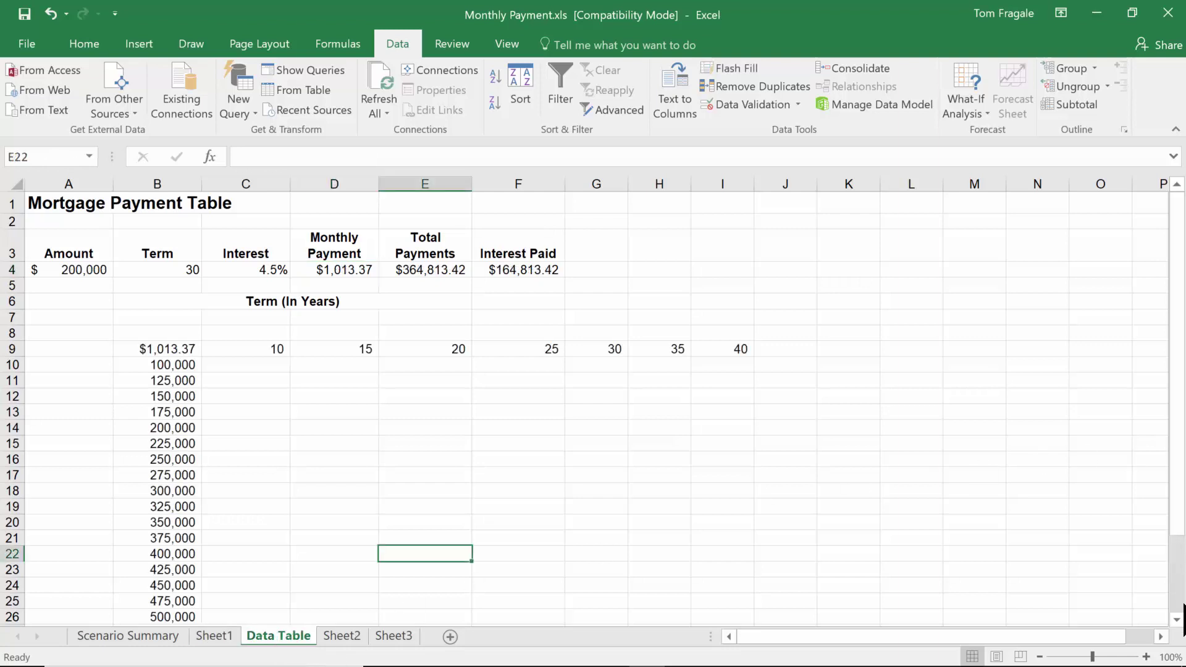
scroll(1183, 636, down, 2)
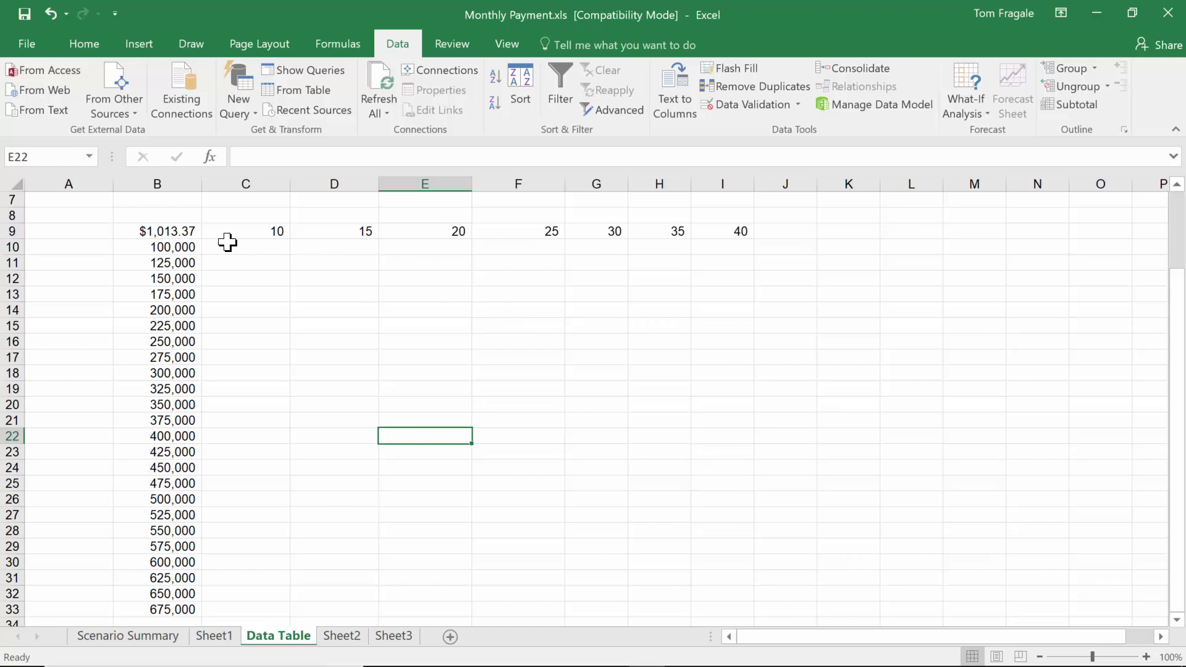
drag(166, 231, 741, 608)
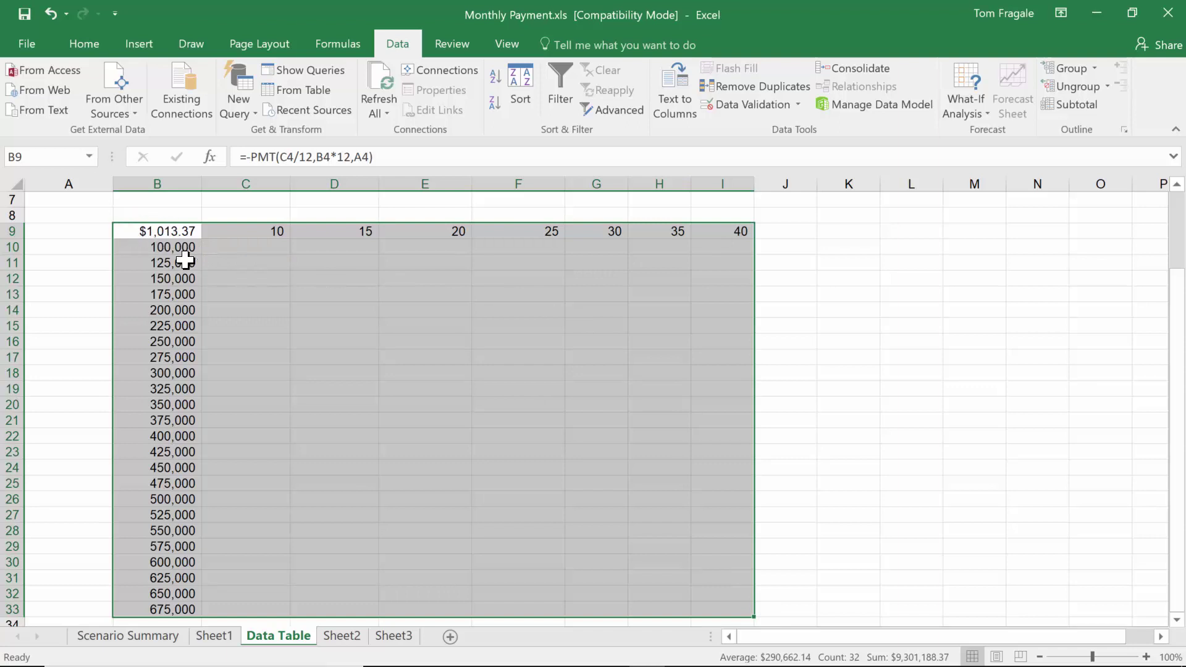
click(143, 231)
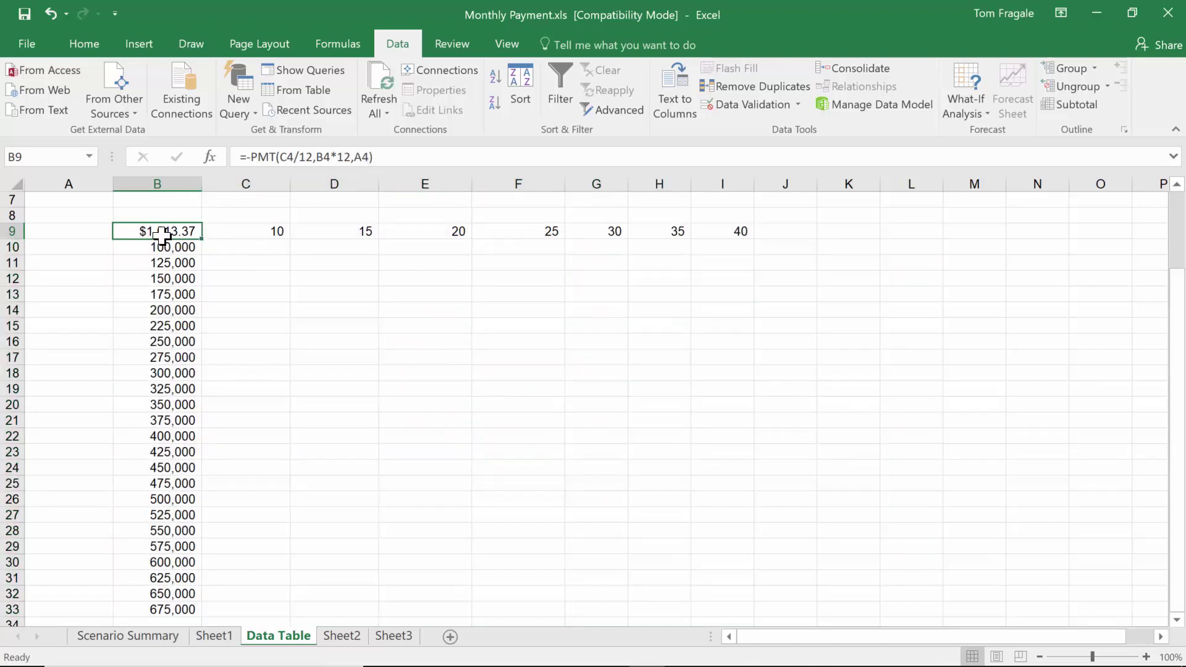
drag(154, 230, 724, 615)
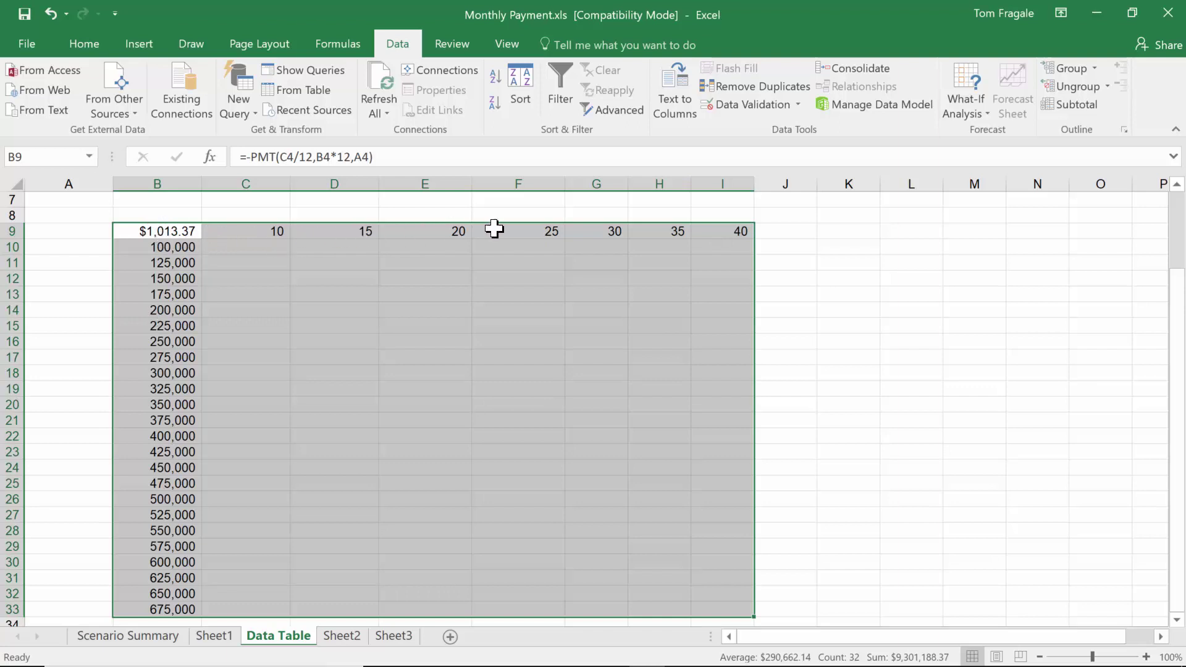
click(573, 321)
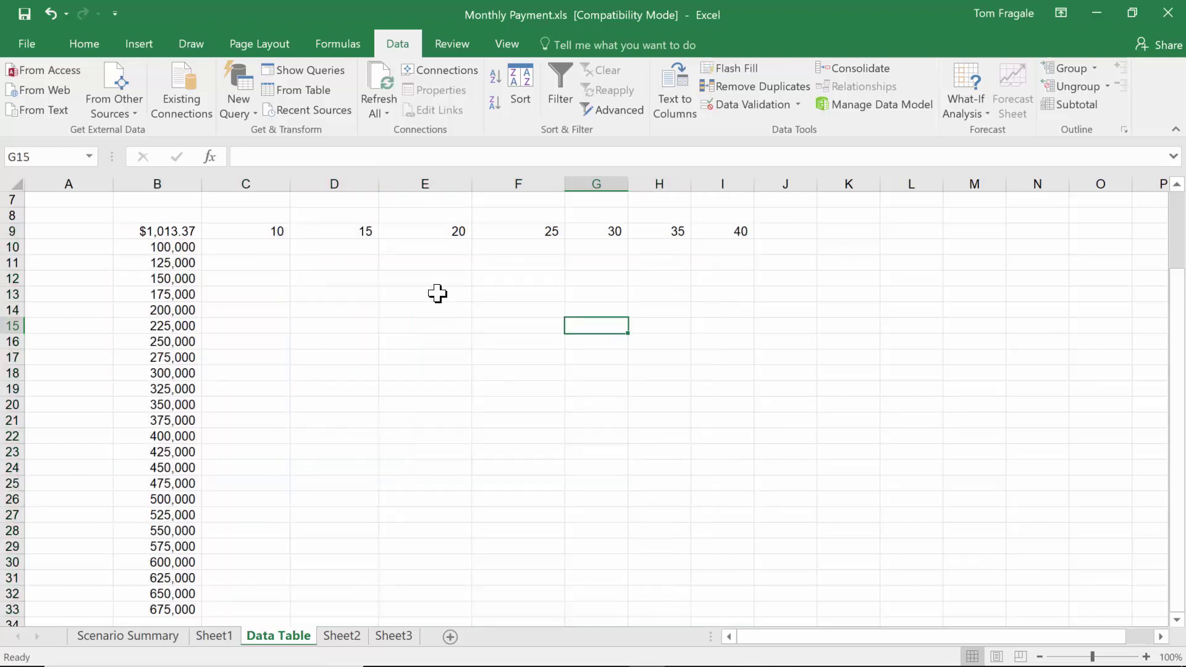
click(155, 232)
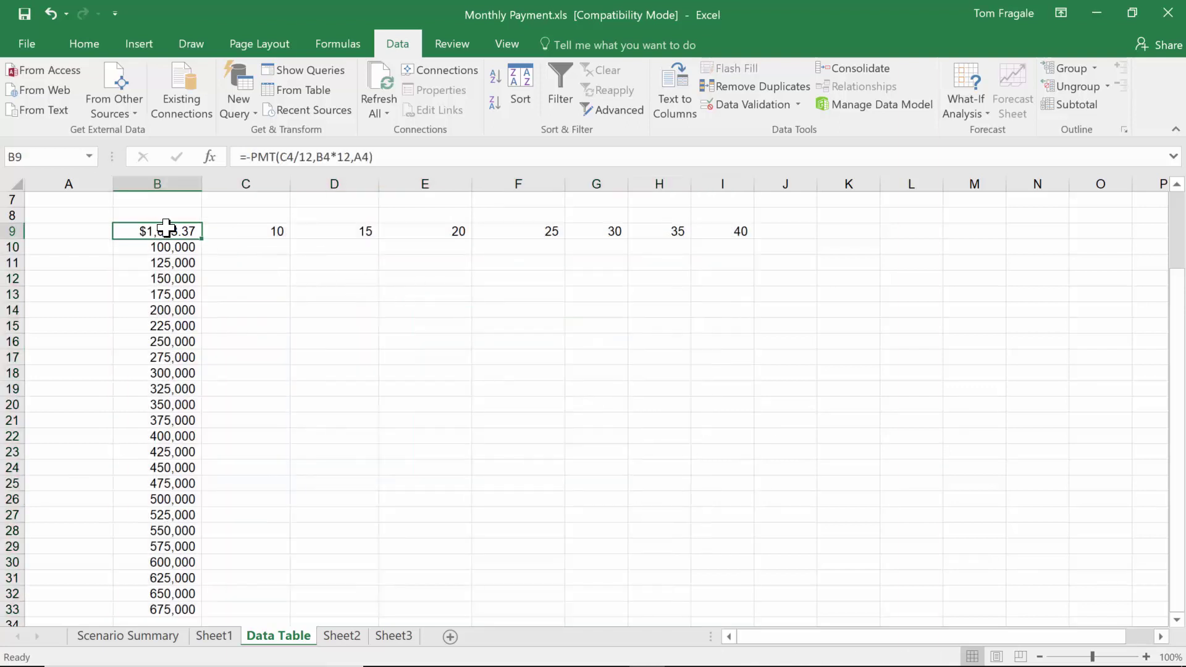
Create a two-variable data table over B9:I33 with B4 as the row input cell and A4 as the column input cell.
drag(148, 229, 732, 613)
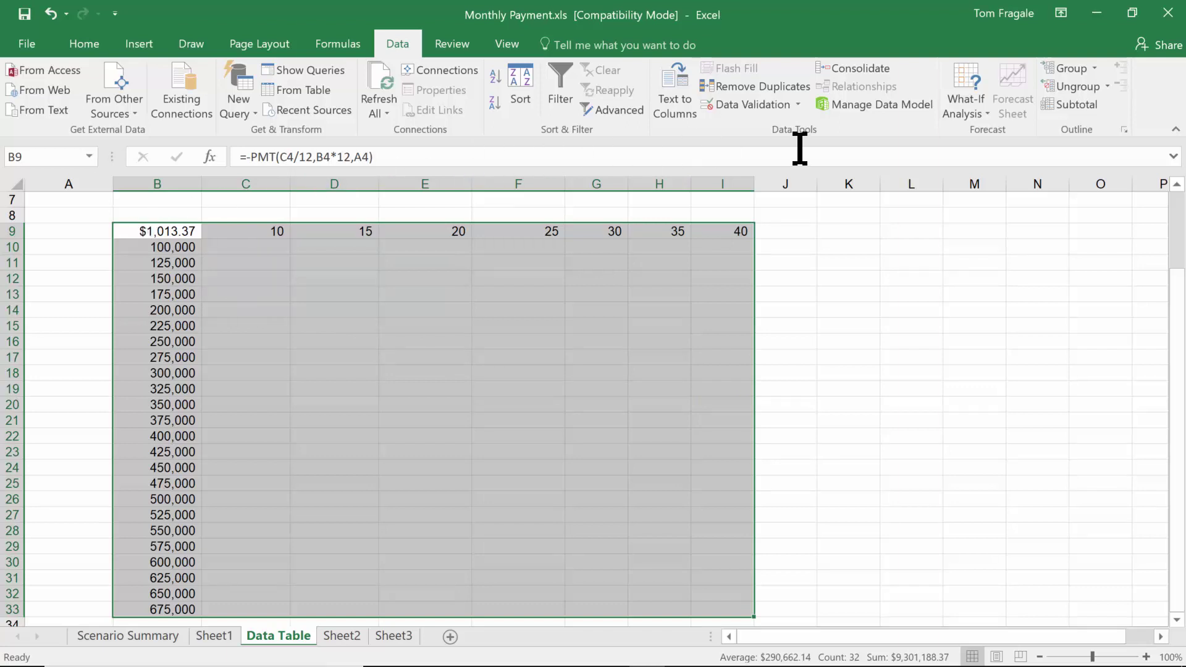
click(976, 113)
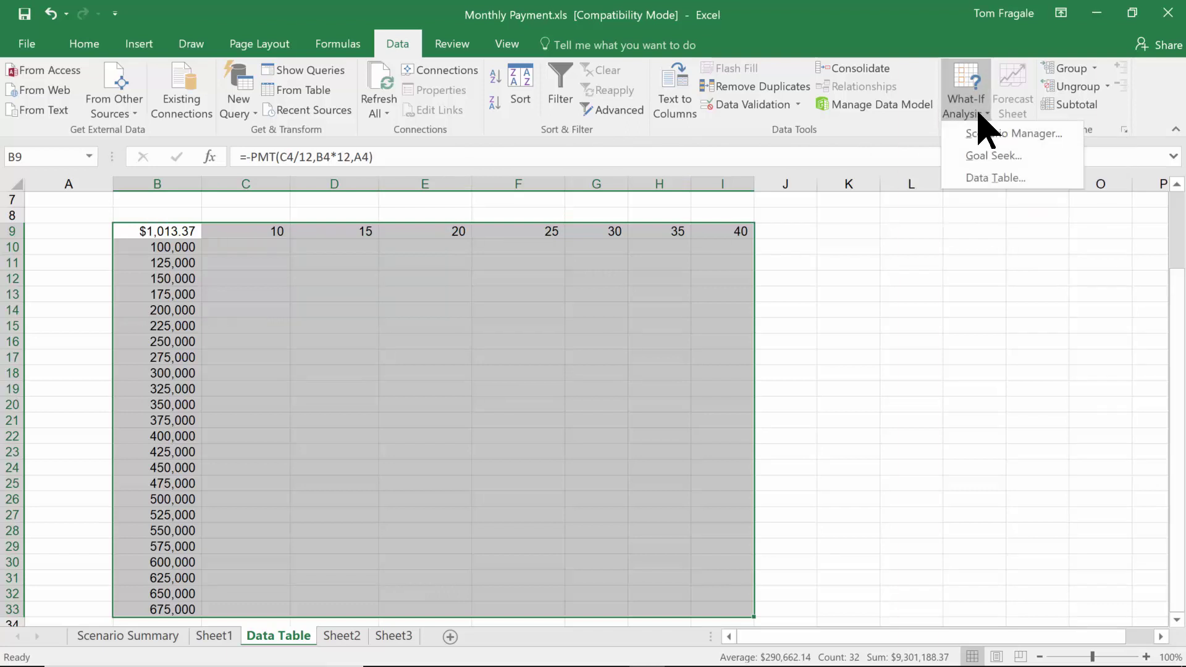
click(997, 182)
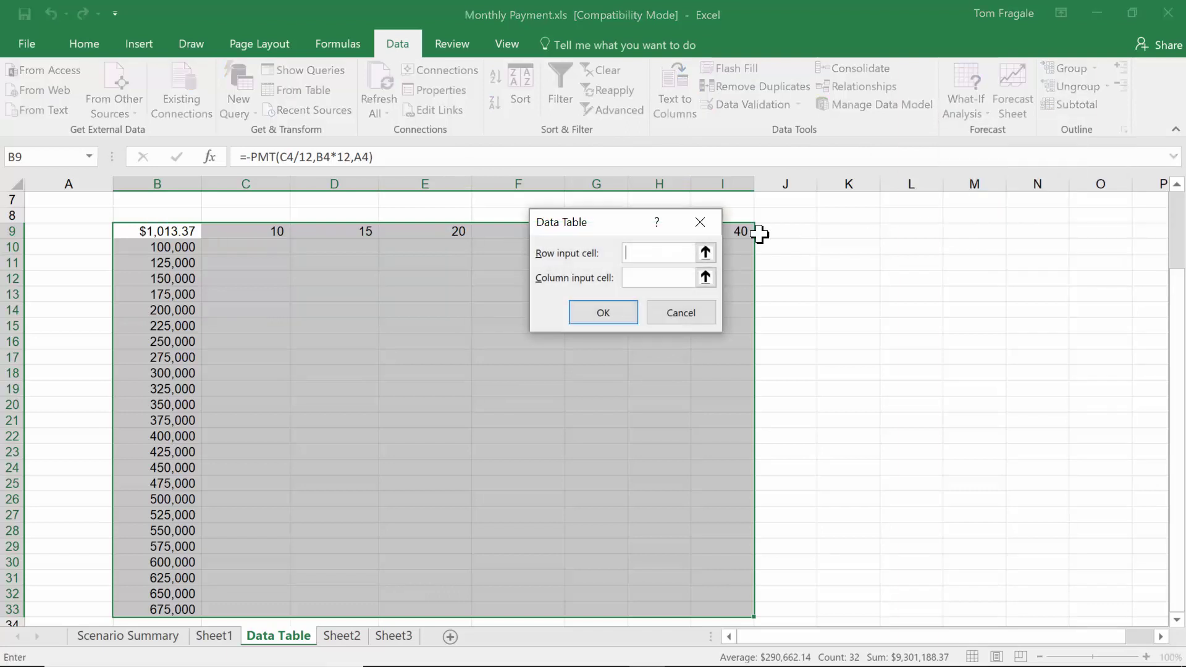
drag(577, 224, 830, 215)
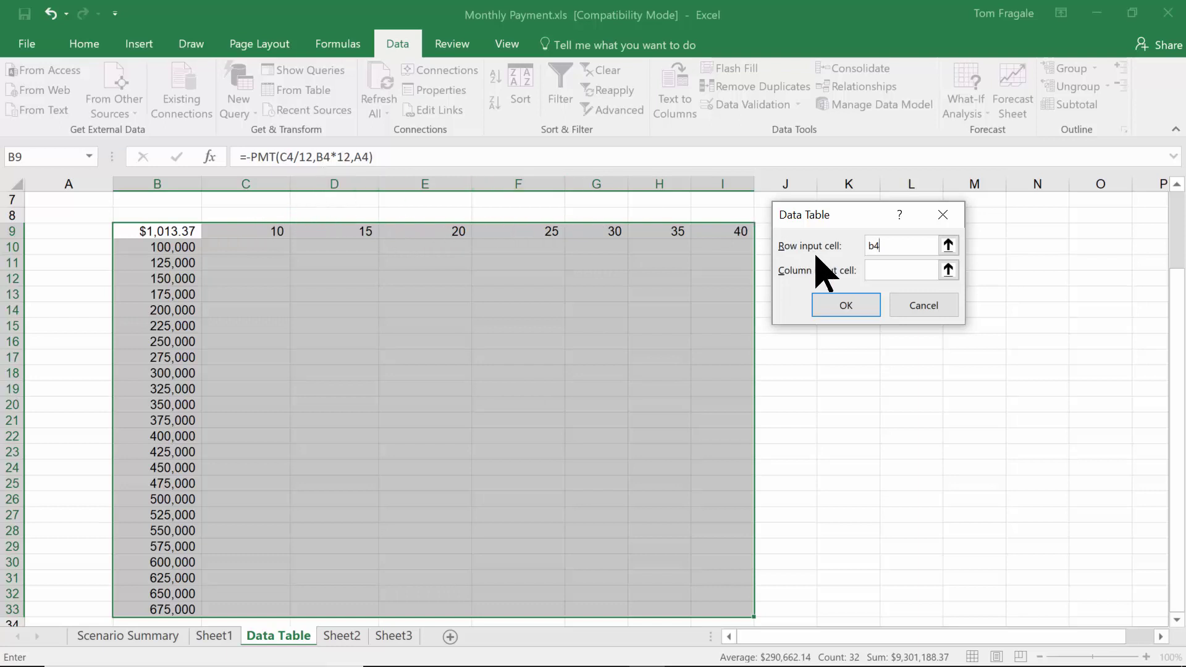
click(881, 270)
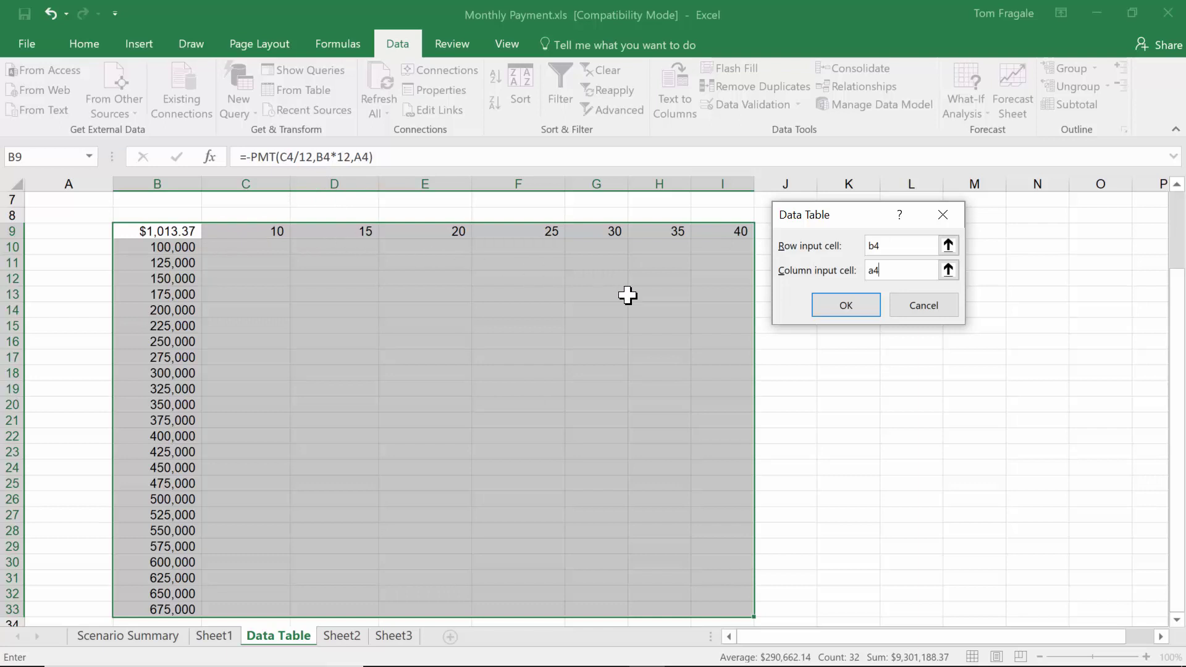
click(841, 307)
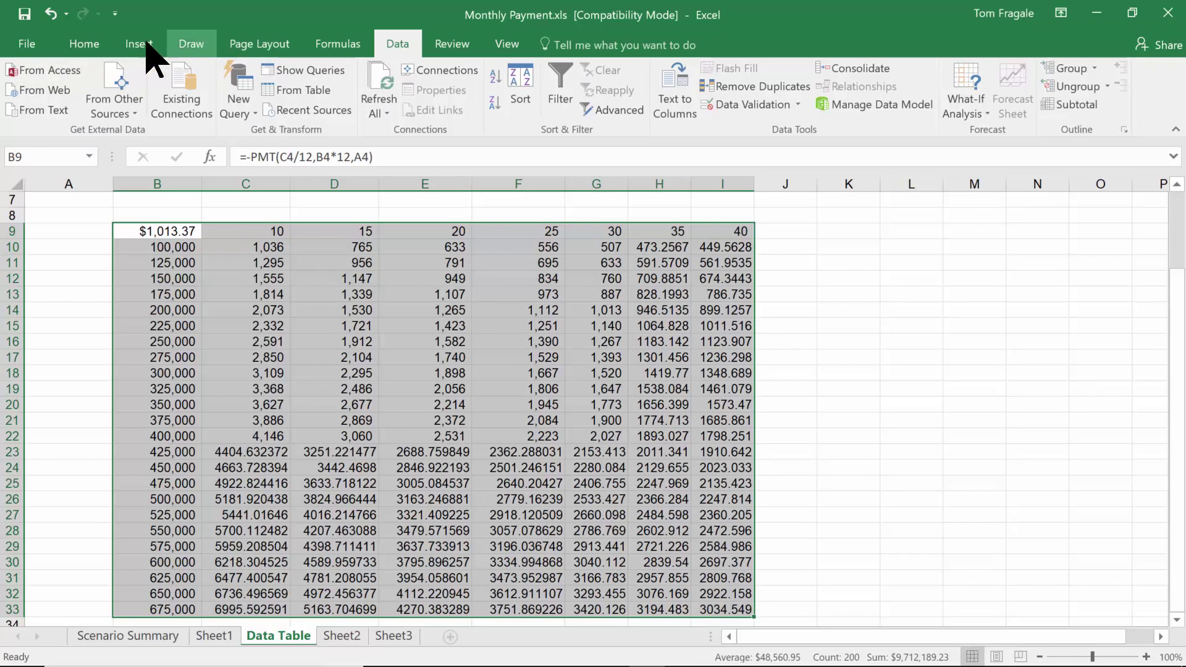
Undo the last Goal Seek on Sheet1, and clear the calculated payments in C10:I33 on the Data Table sheet.
click(51, 13)
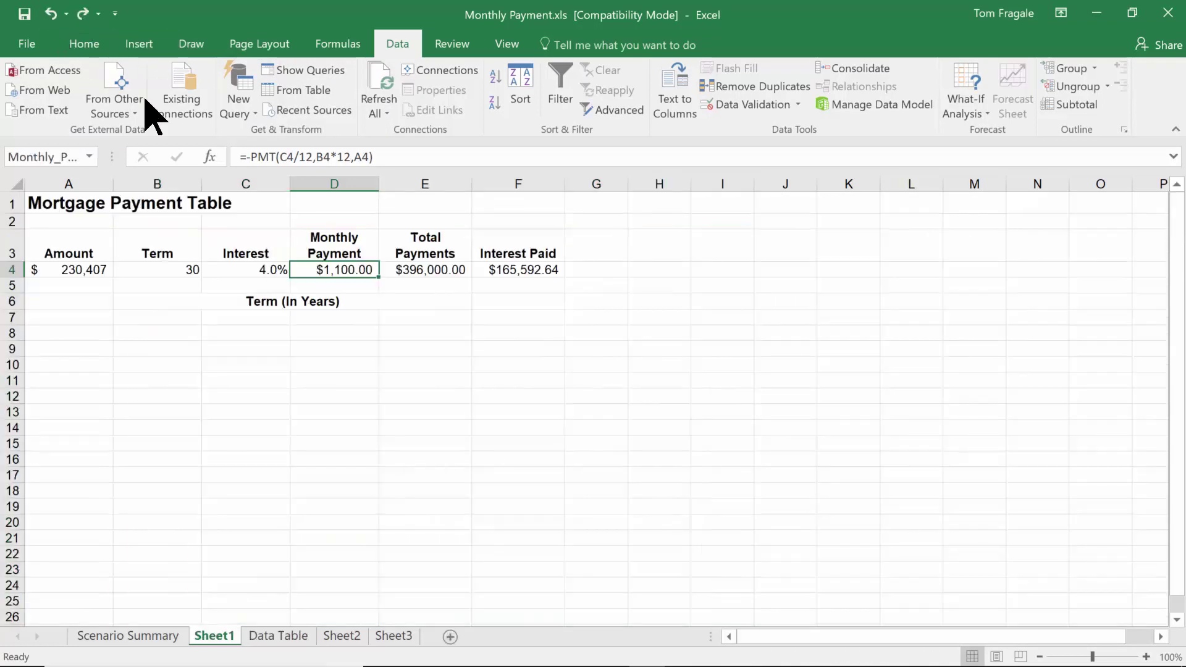
click(296, 639)
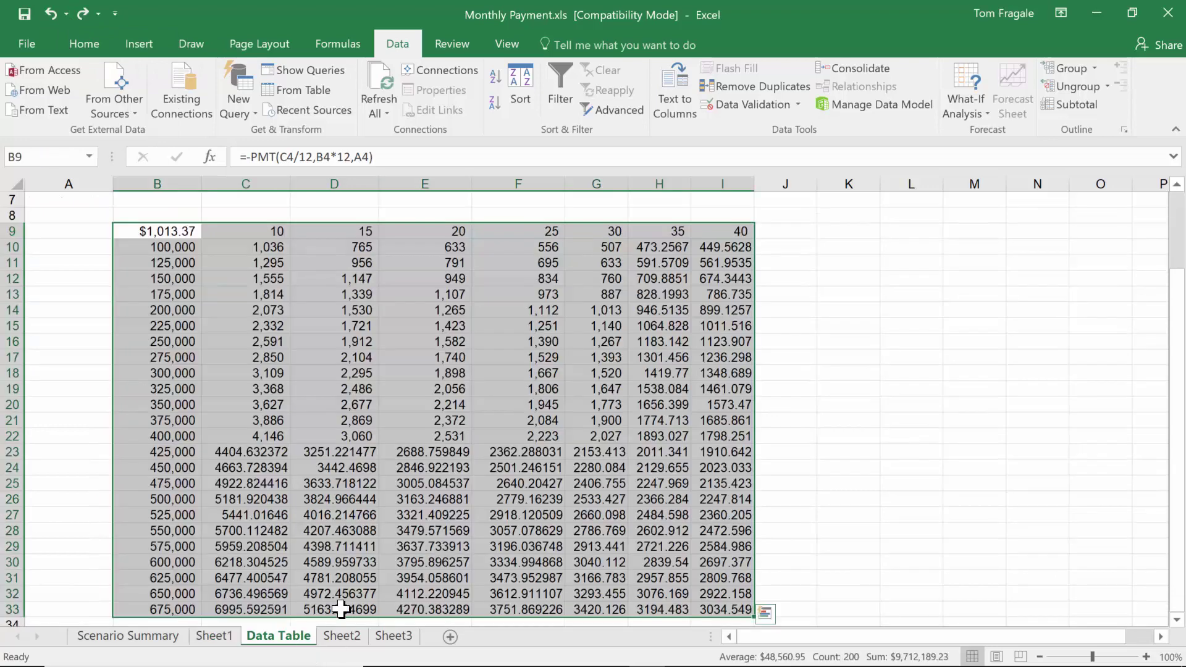
drag(260, 247, 722, 606)
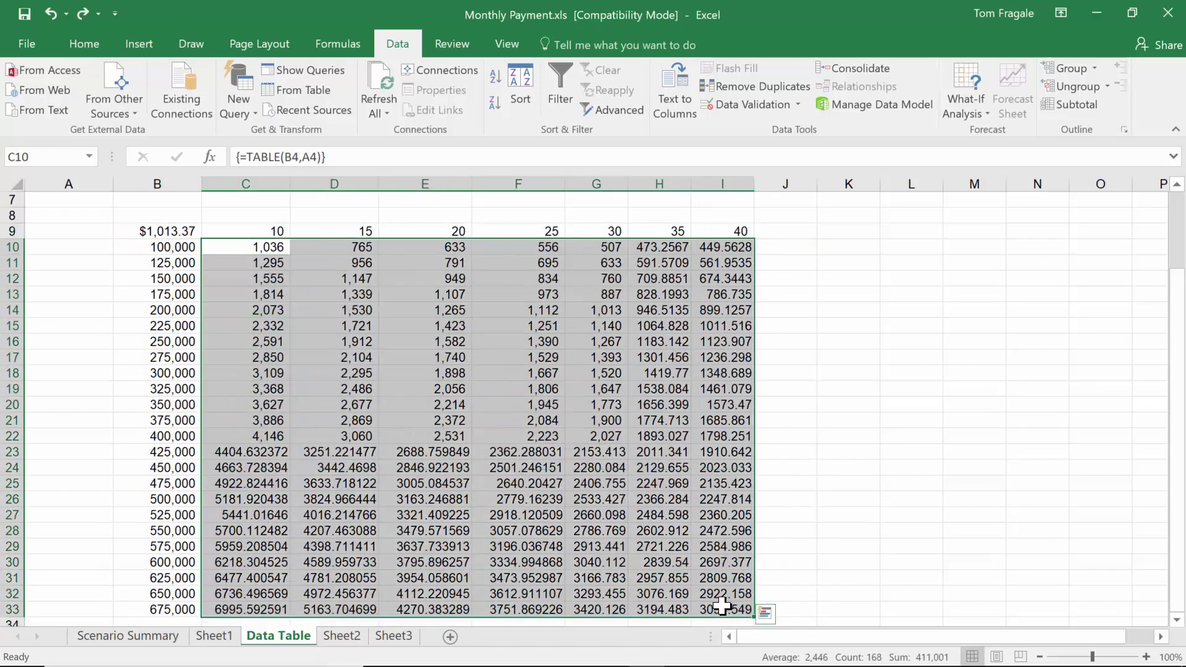
key(Delete)
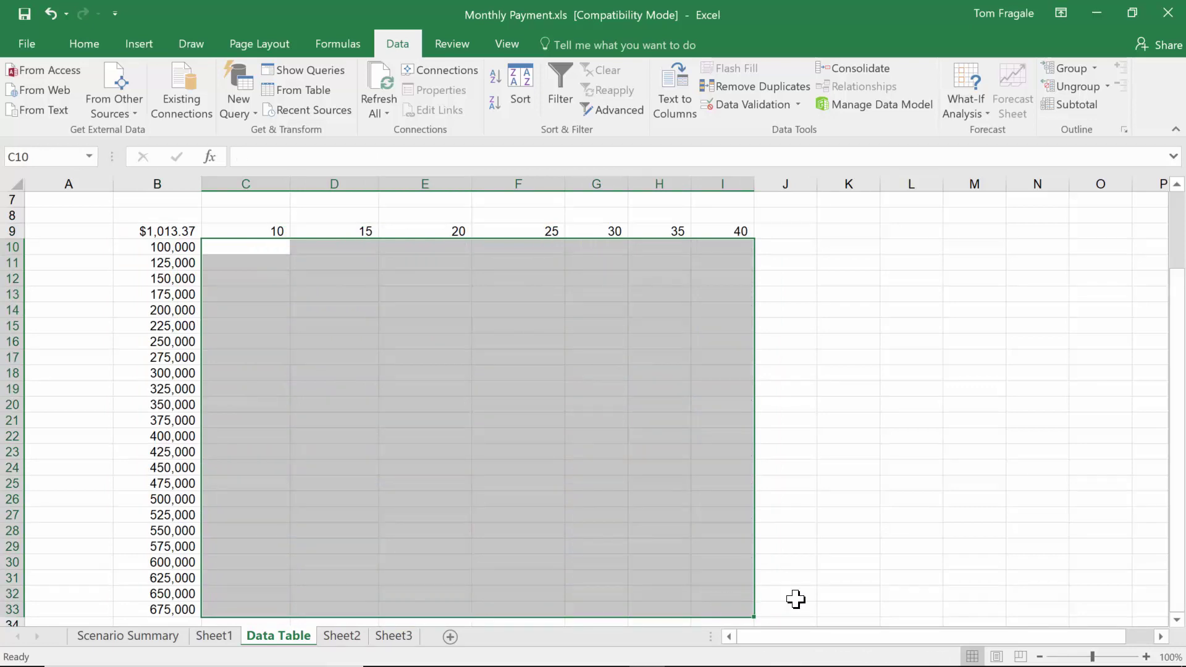
Review the layout around formula cell B9, with the terms across row 9 and the loan amounts down column B.
key(Up)
key(Left)
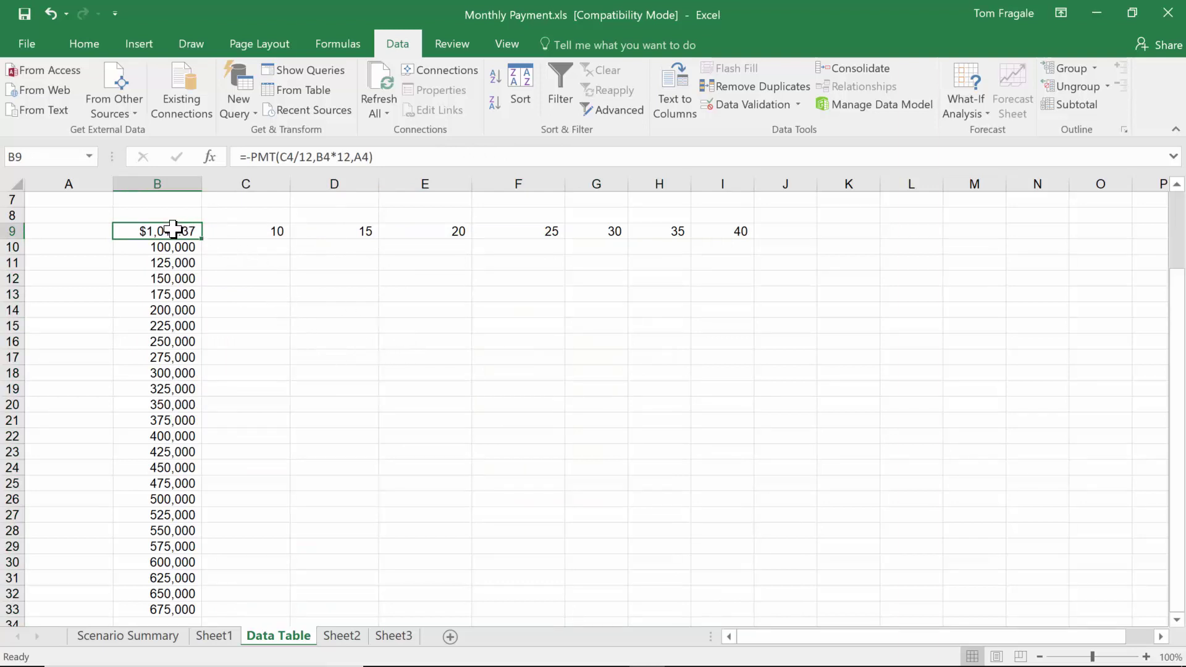
drag(176, 230, 741, 231)
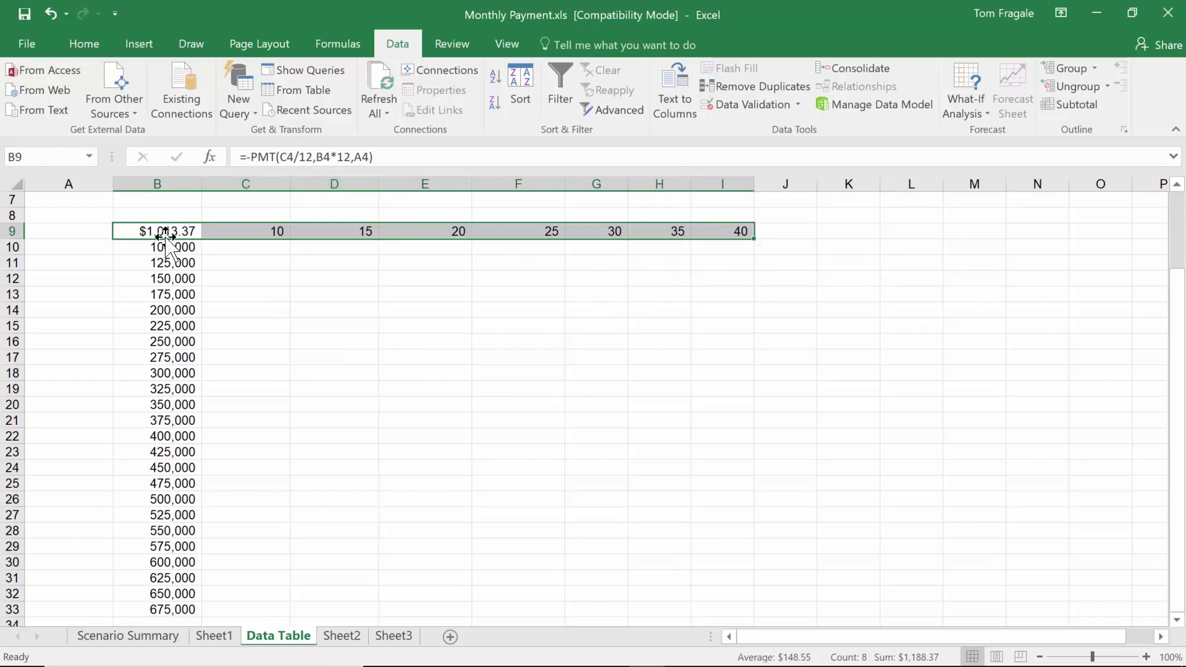
drag(164, 231, 169, 611)
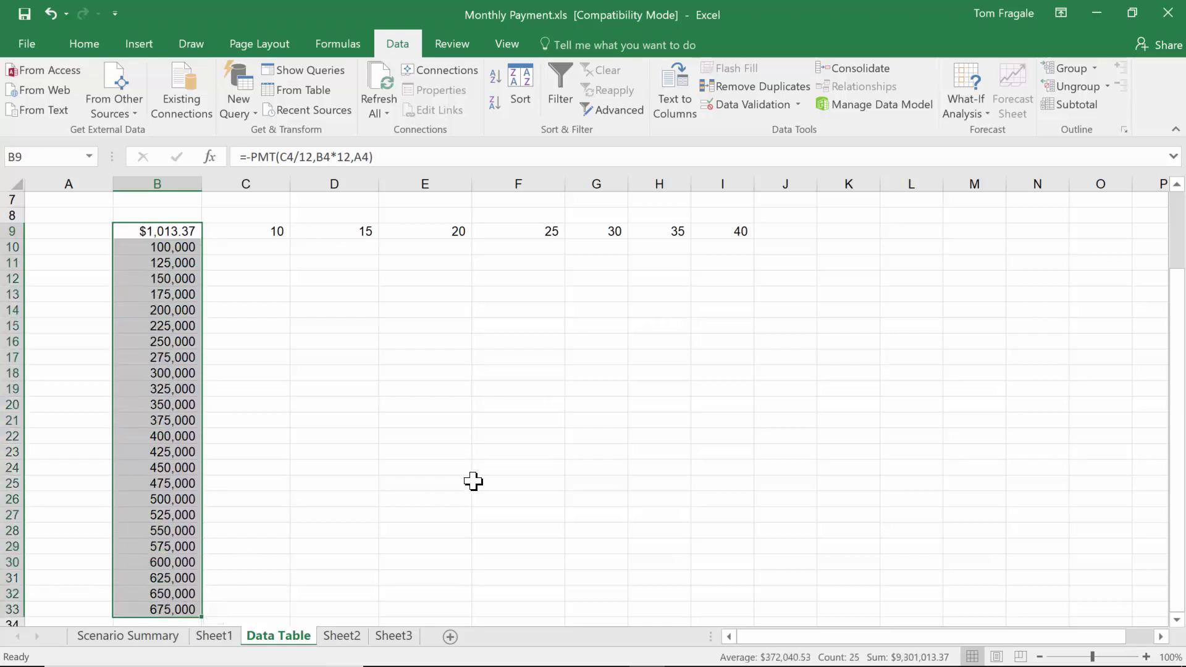
click(647, 448)
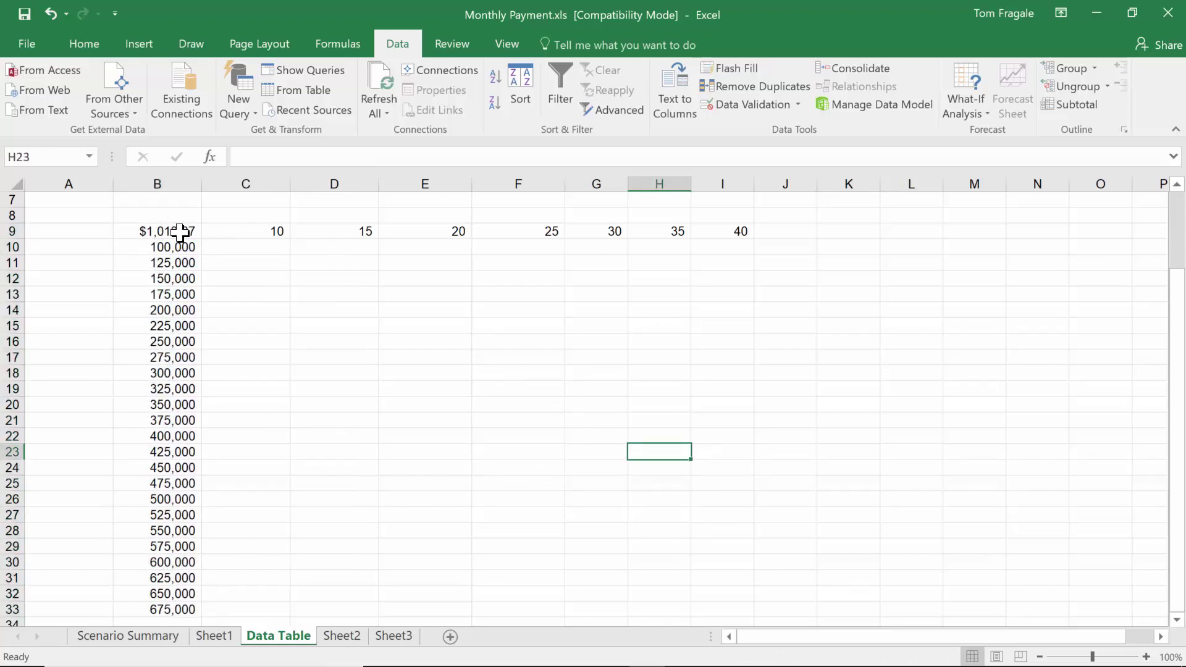
Build the data table on B9:I33 with row input cell B4 and column input cell A4, and check the 10-year payment for 250,000.
drag(179, 231, 736, 609)
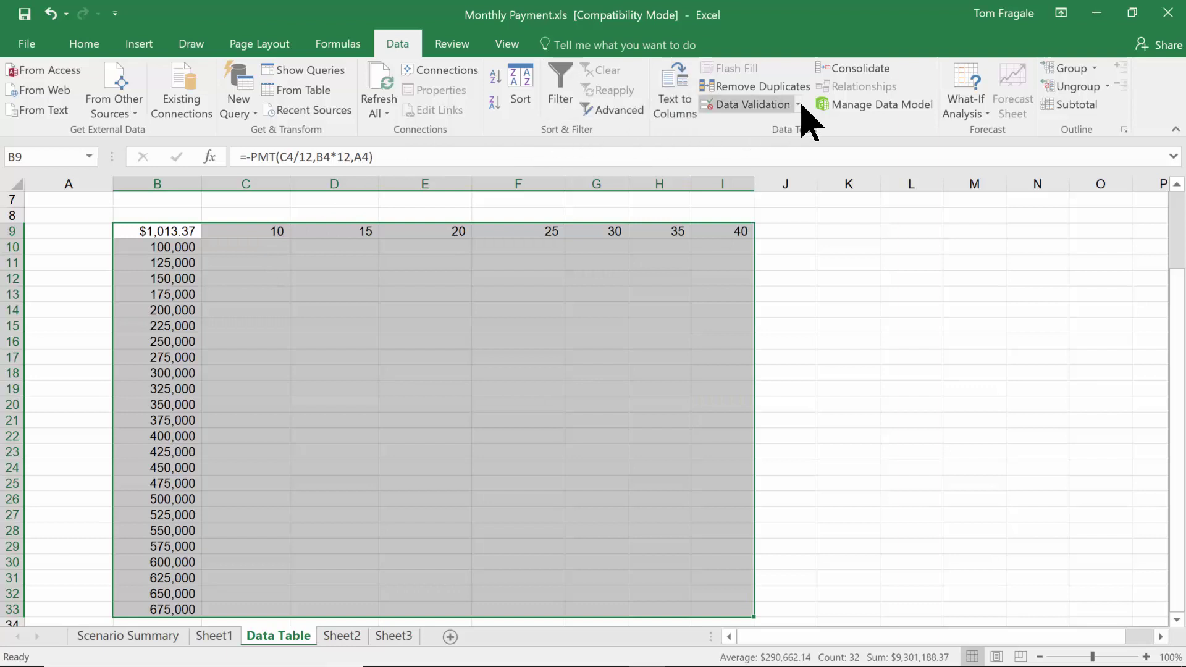
click(964, 111)
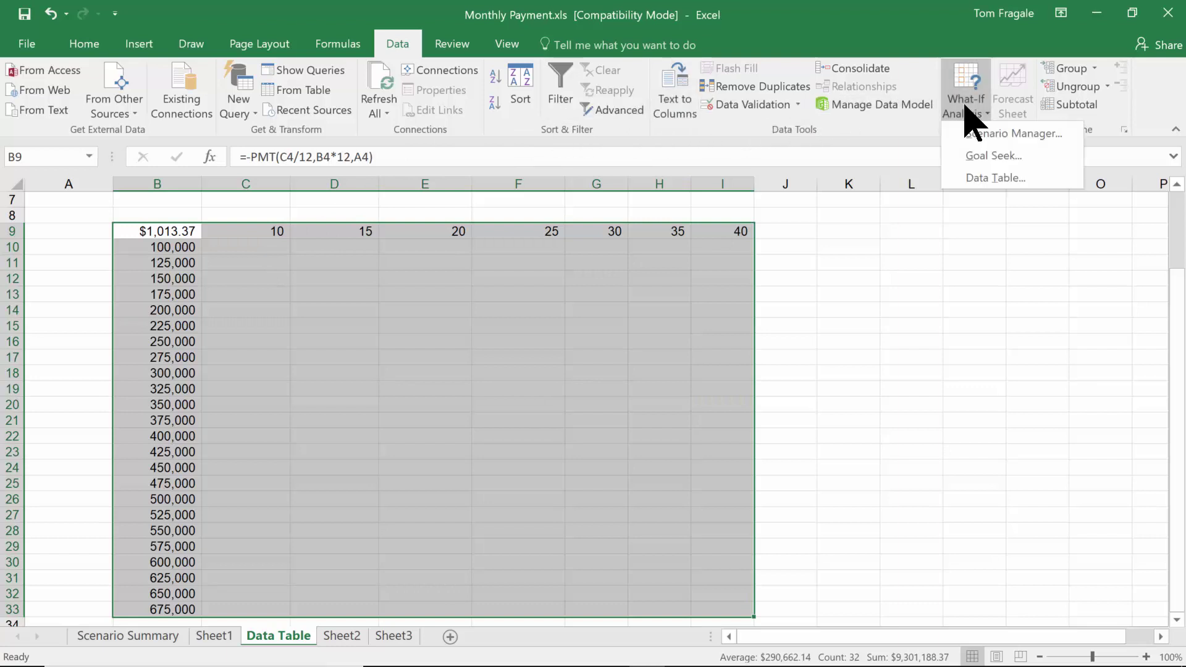
click(1001, 179)
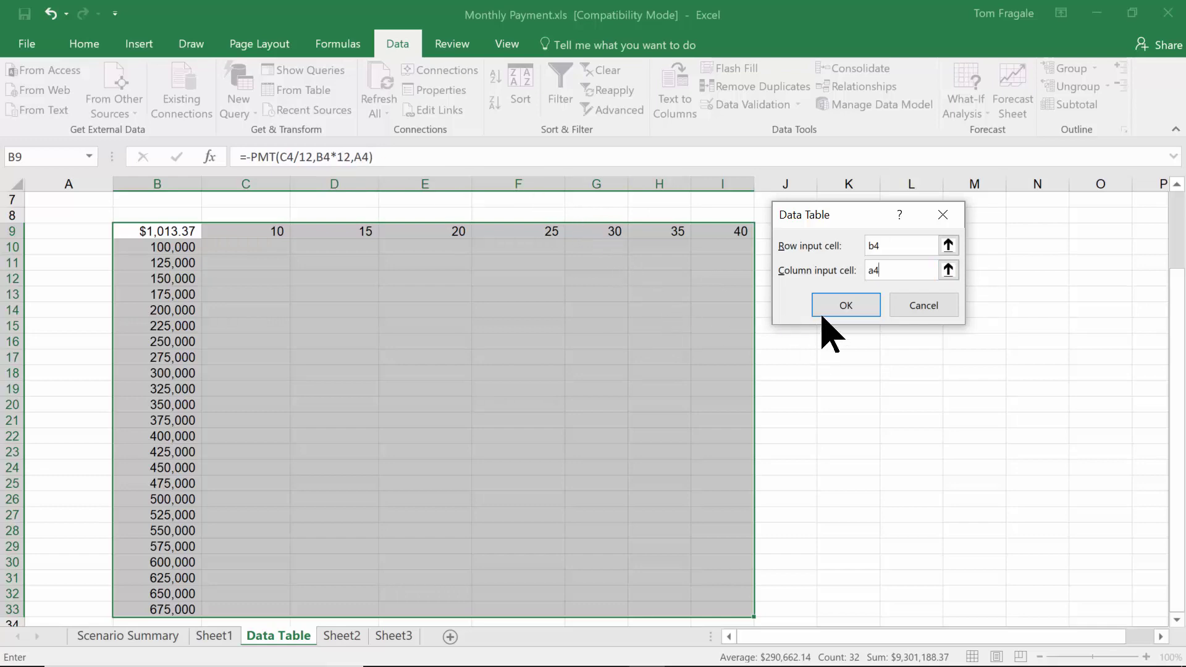
click(845, 309)
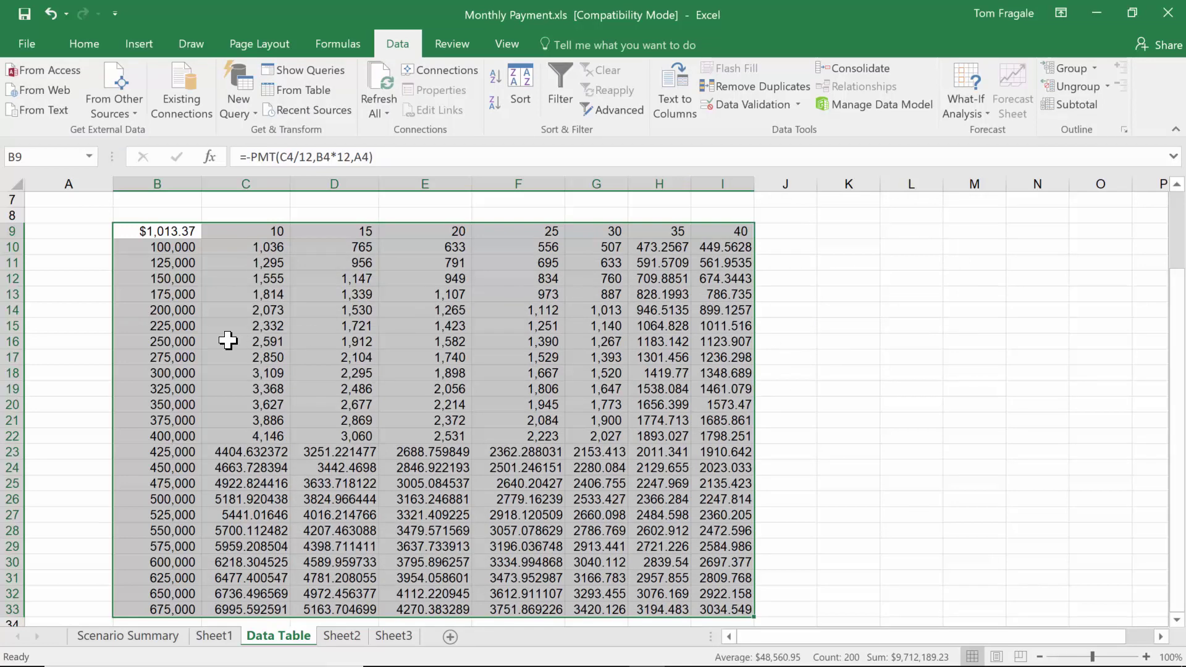
click(175, 344)
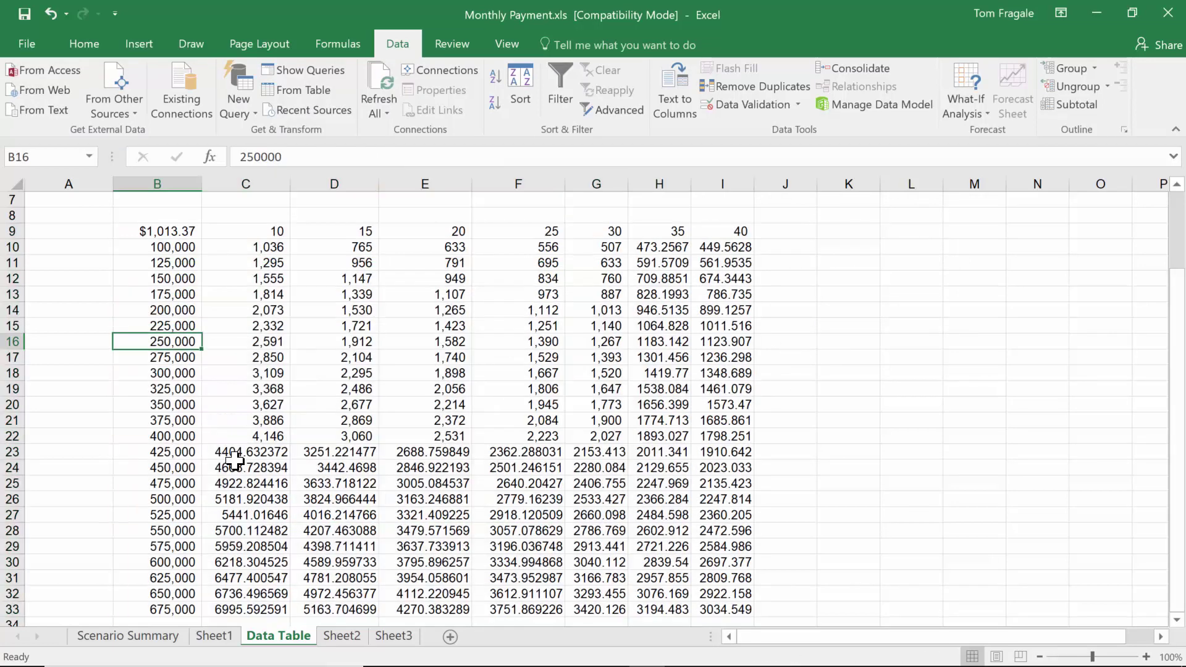
click(282, 341)
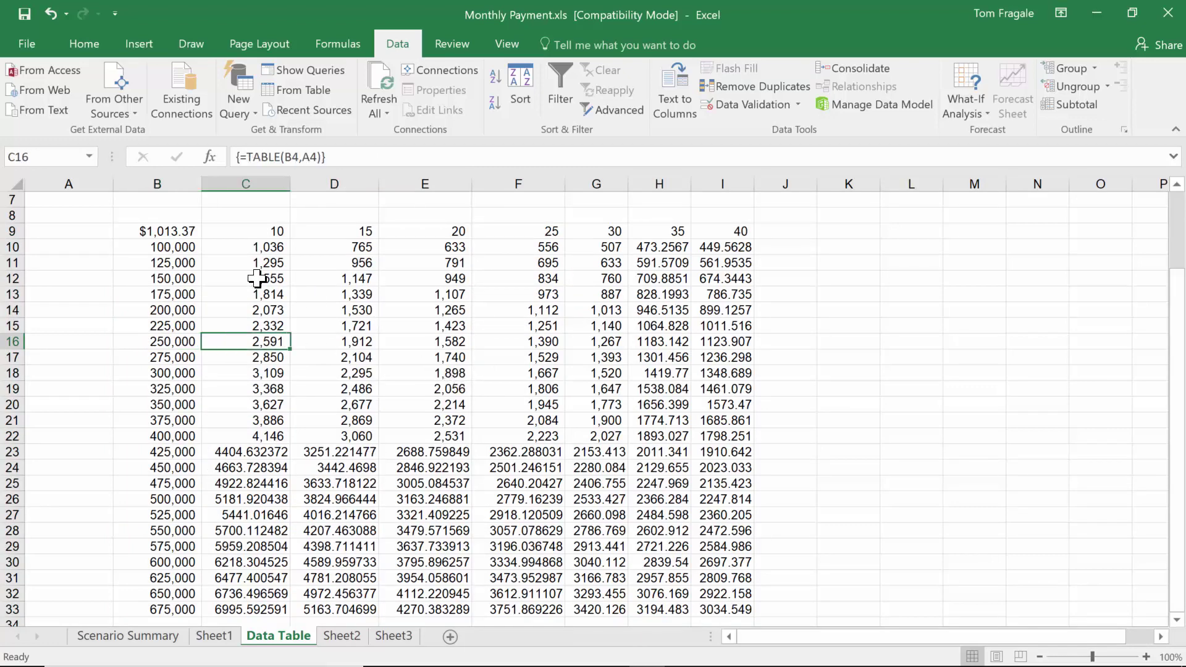
Format the data table's calculated payments in C10:I33 as Currency.
drag(244, 247, 735, 610)
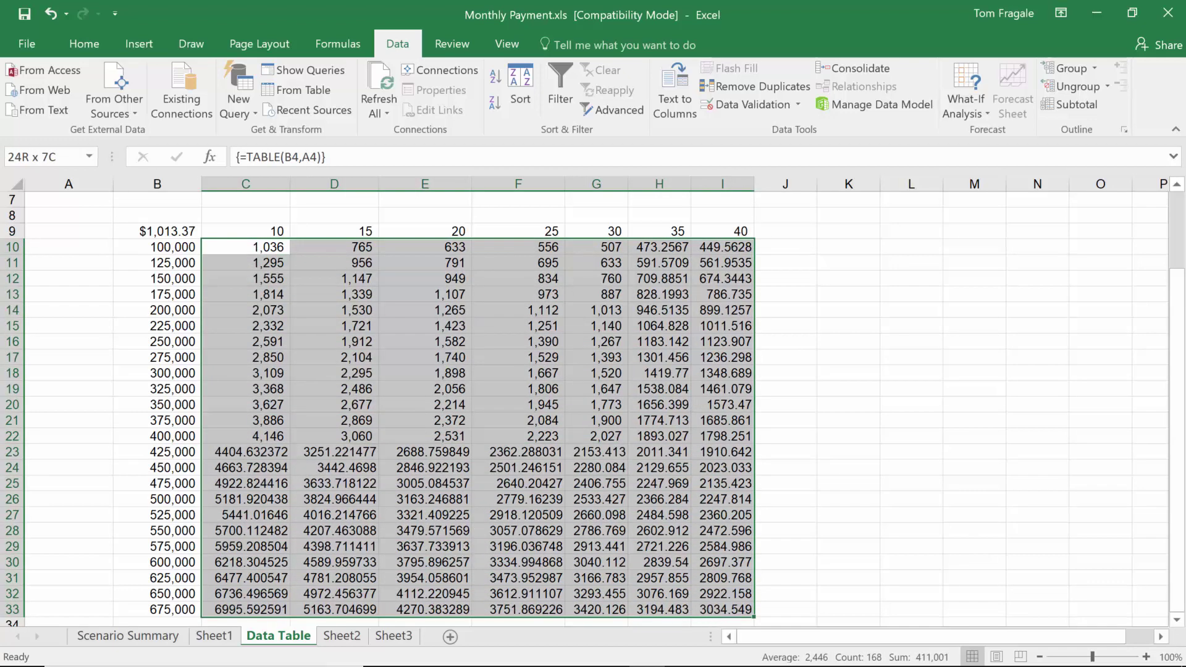
click(84, 44)
click(596, 75)
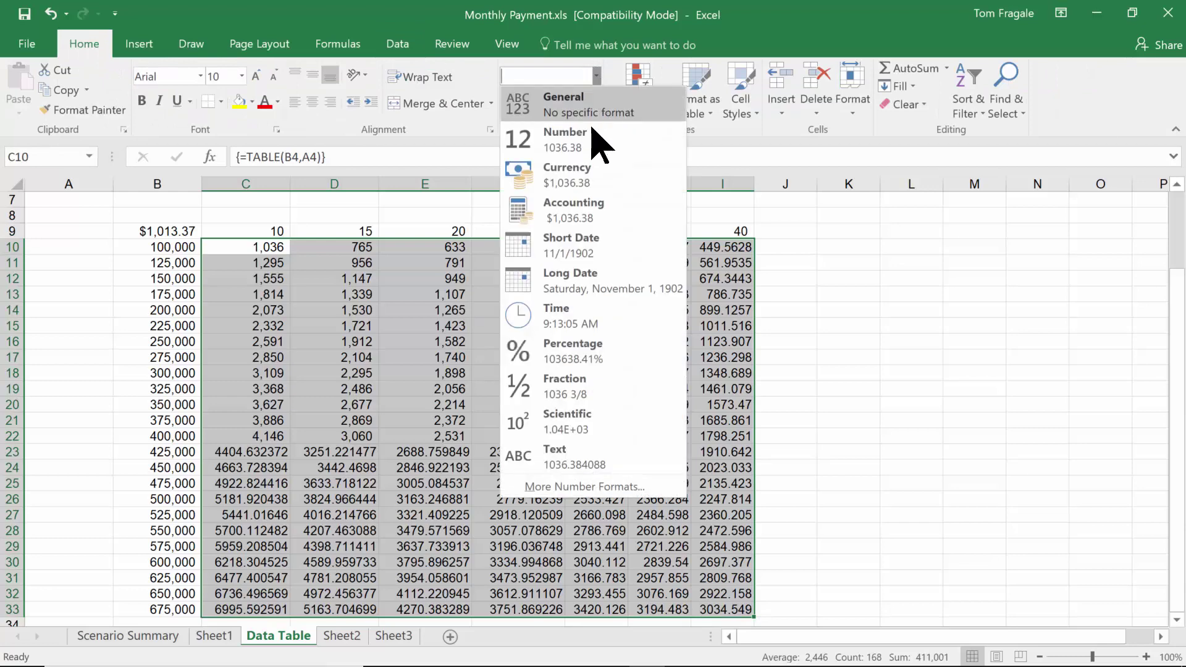
click(592, 181)
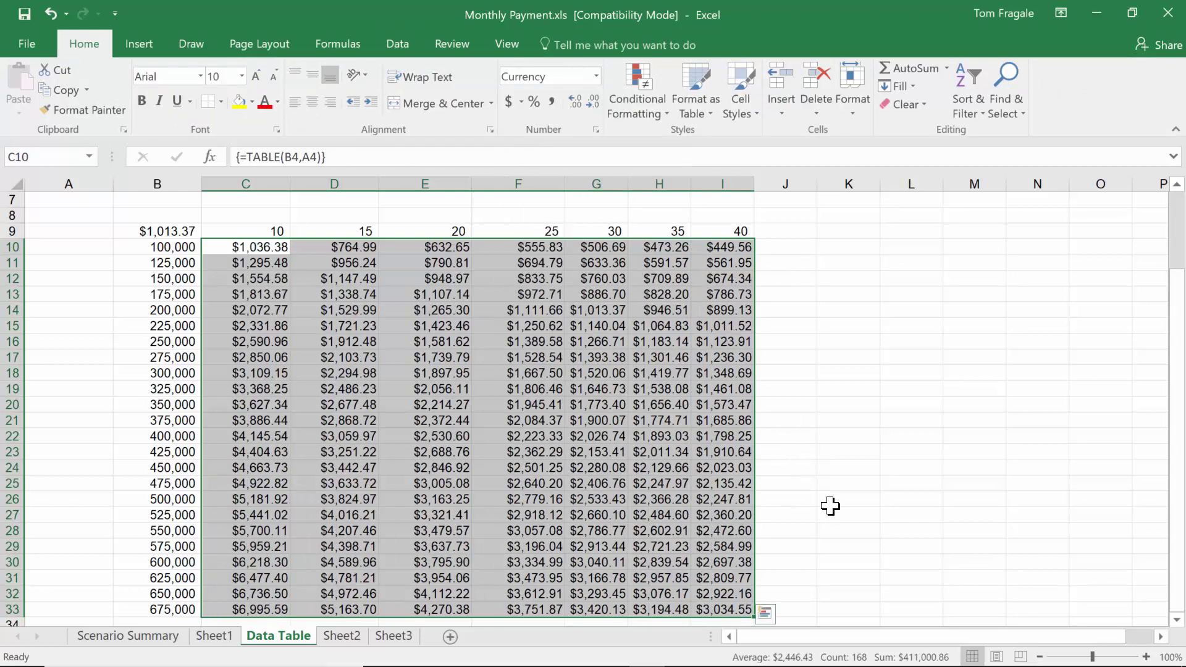